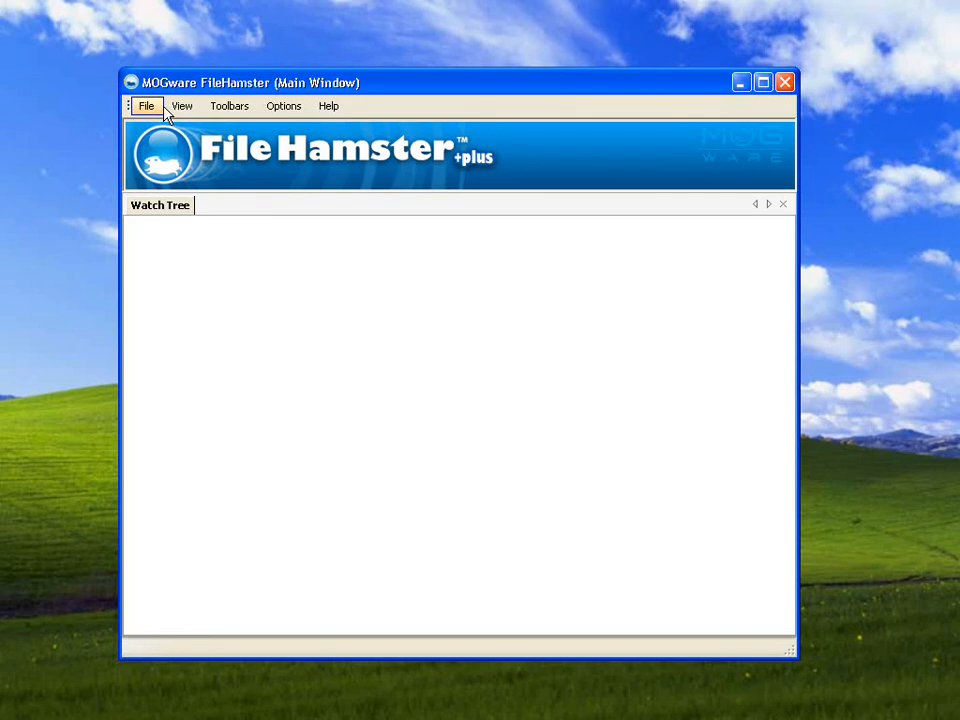
pyautogui.moveTo(332, 86); pyautogui.dragTo(341, 94)
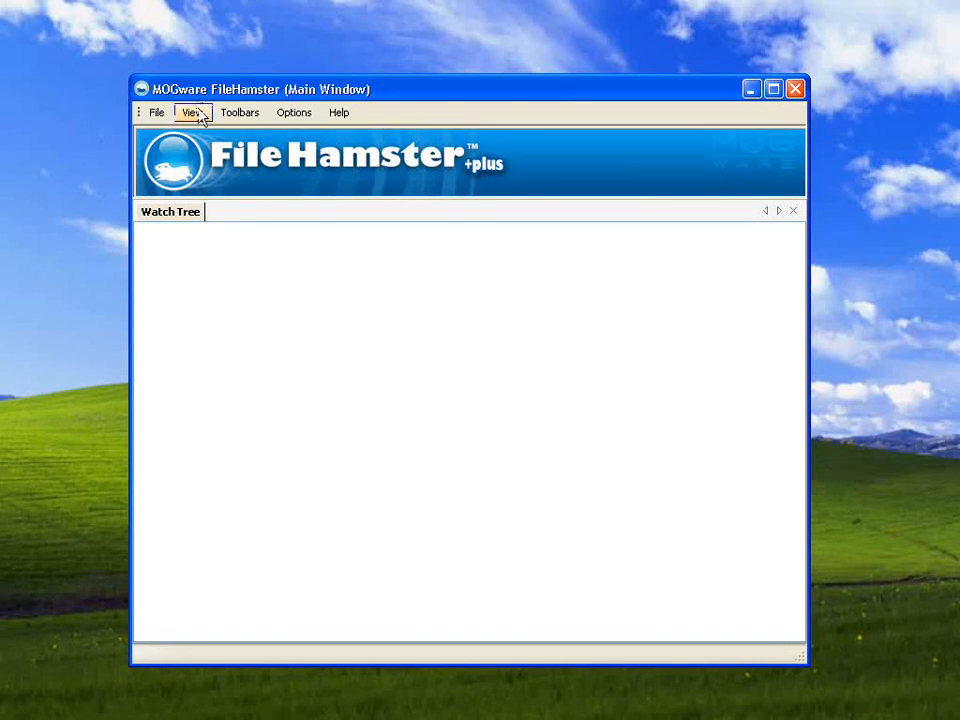
pyautogui.moveTo(252, 97); pyautogui.dragTo(264, 96)
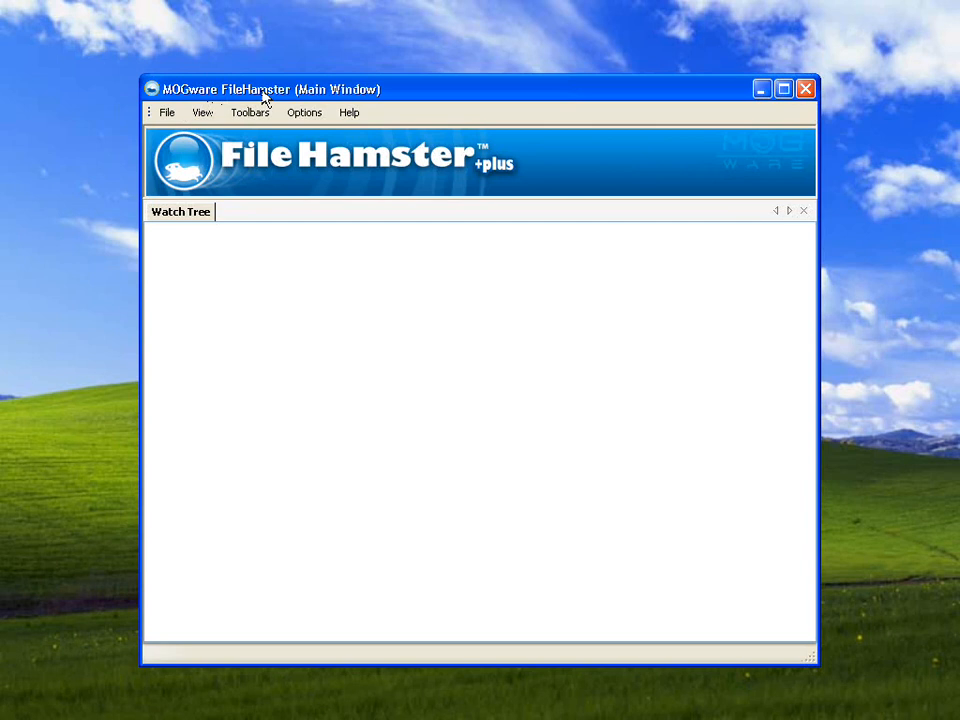
# - Start adding a team library with the wizard and expand the U:\ drive for the library target
pyautogui.click(178, 118)
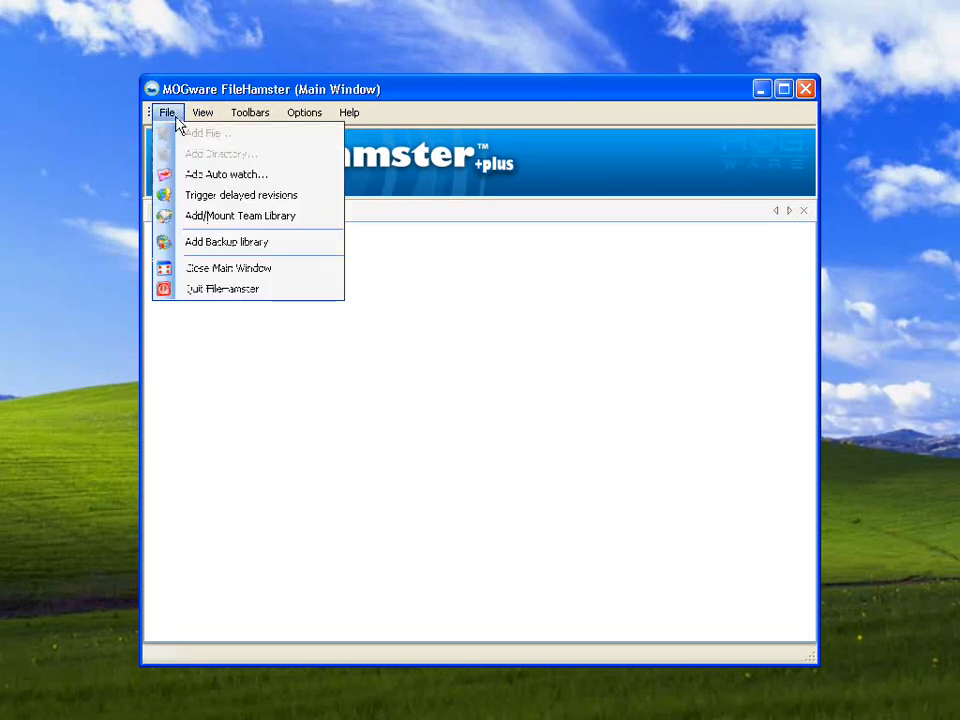
pyautogui.click(268, 228)
pyautogui.click(598, 545)
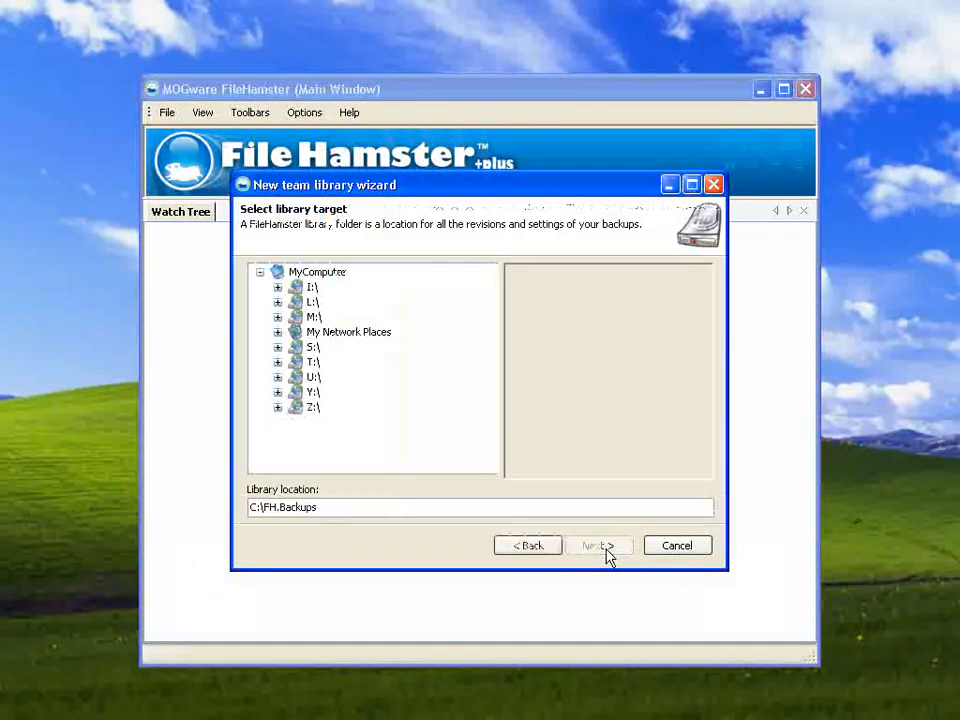
pyautogui.moveTo(512, 194); pyautogui.dragTo(501, 184)
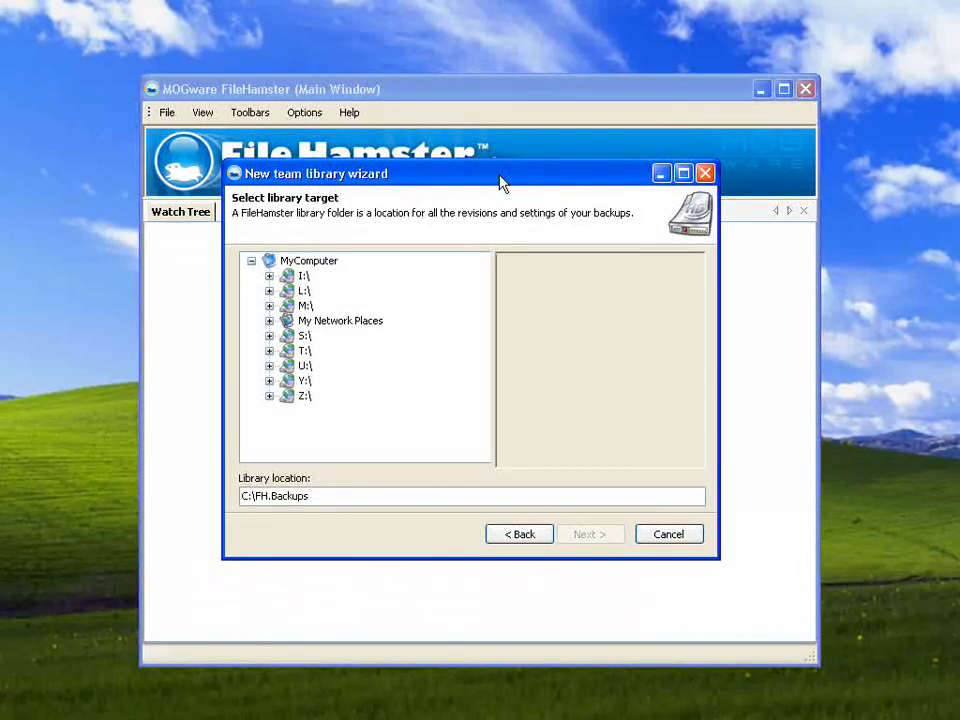
pyautogui.click(272, 370)
pyautogui.click(270, 368)
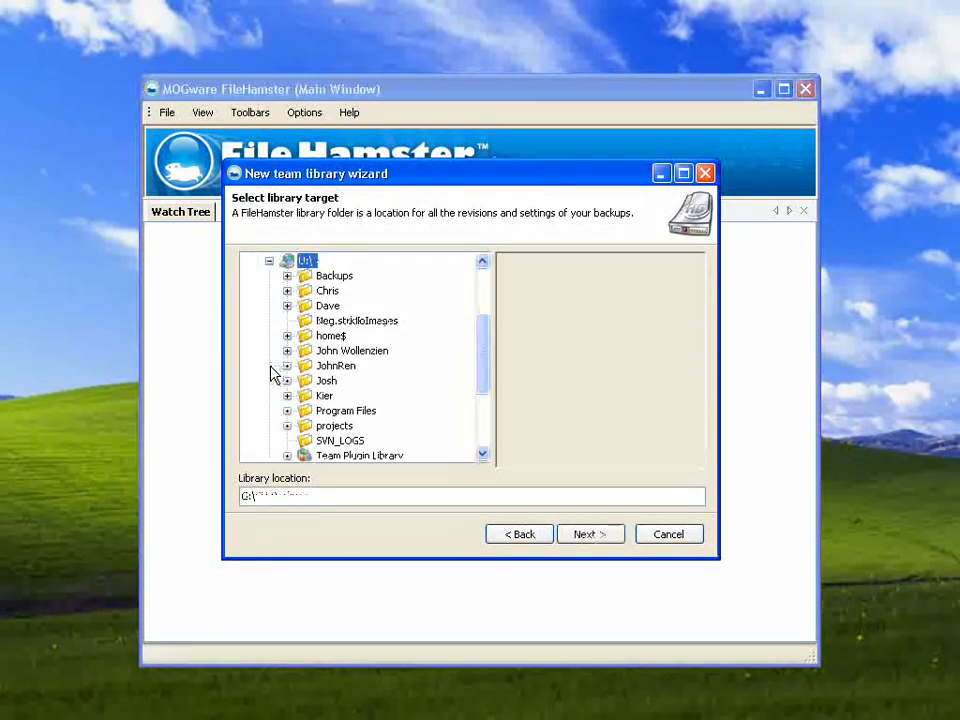
# - Create a NewestTeamLibrary directory in U:\ as the library target and accept the display name My New Team Library
pyautogui.moveTo(484, 362); pyautogui.dragTo(485, 397)
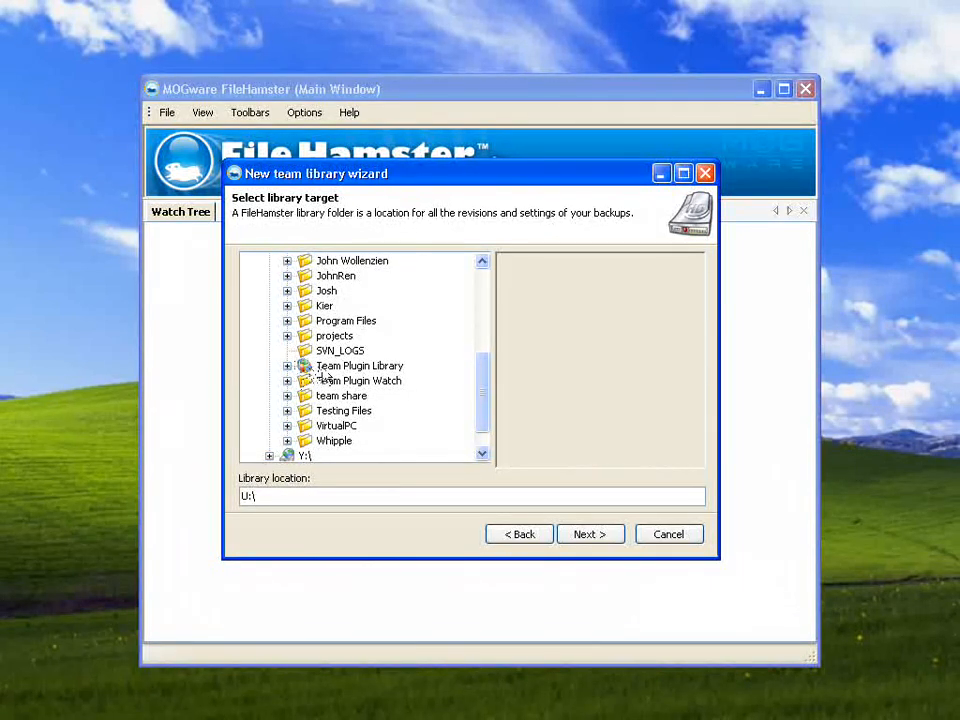
pyautogui.moveTo(482, 384); pyautogui.dragTo(482, 336)
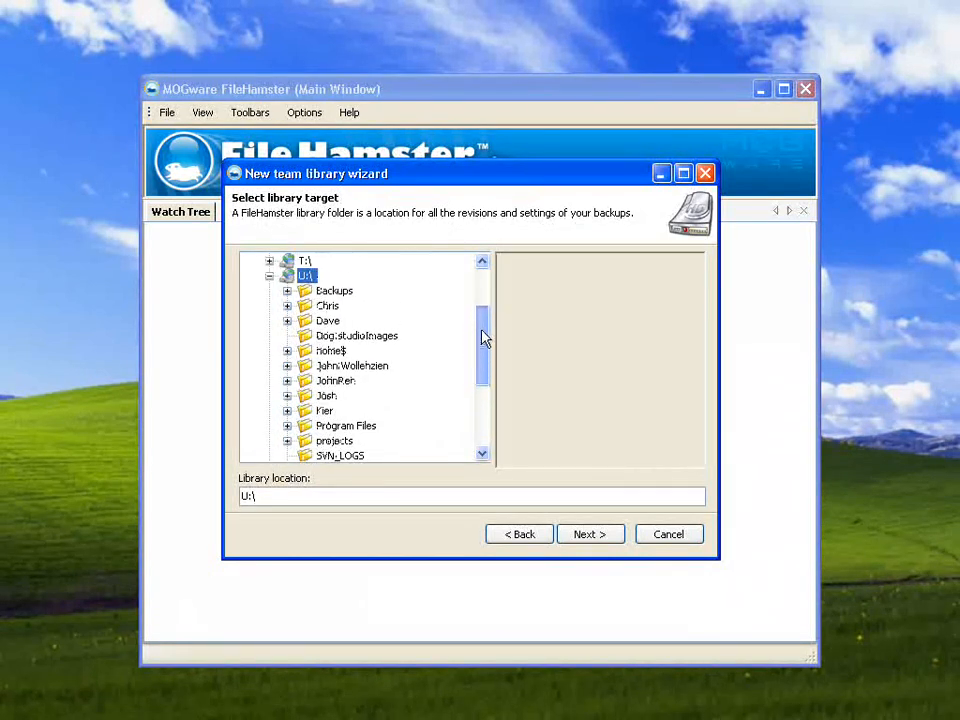
pyautogui.rightClick(303, 278)
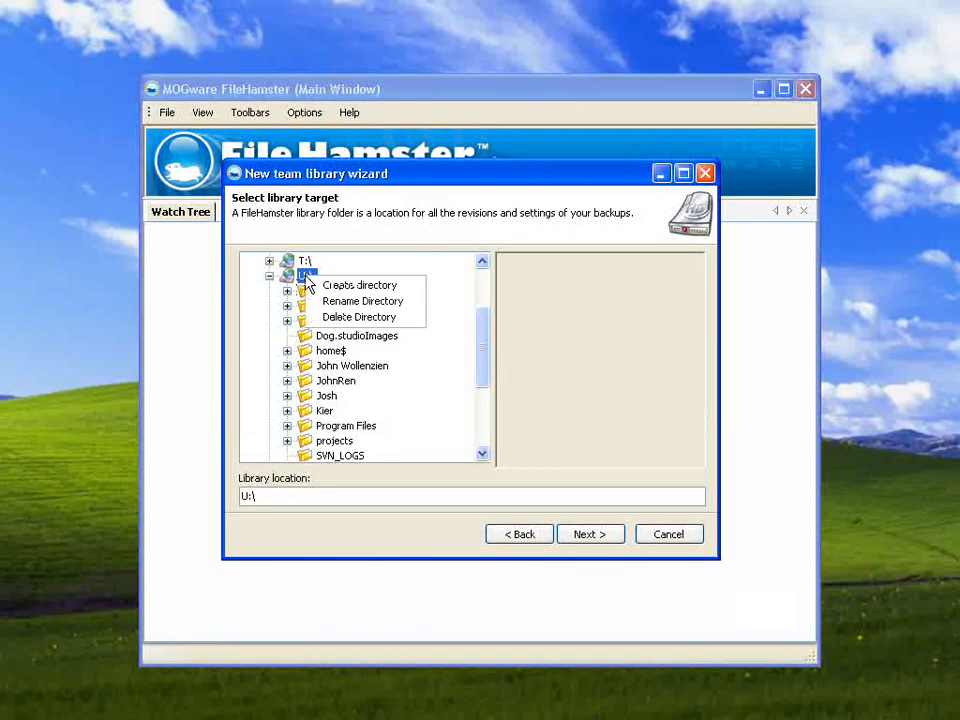
pyautogui.click(326, 285)
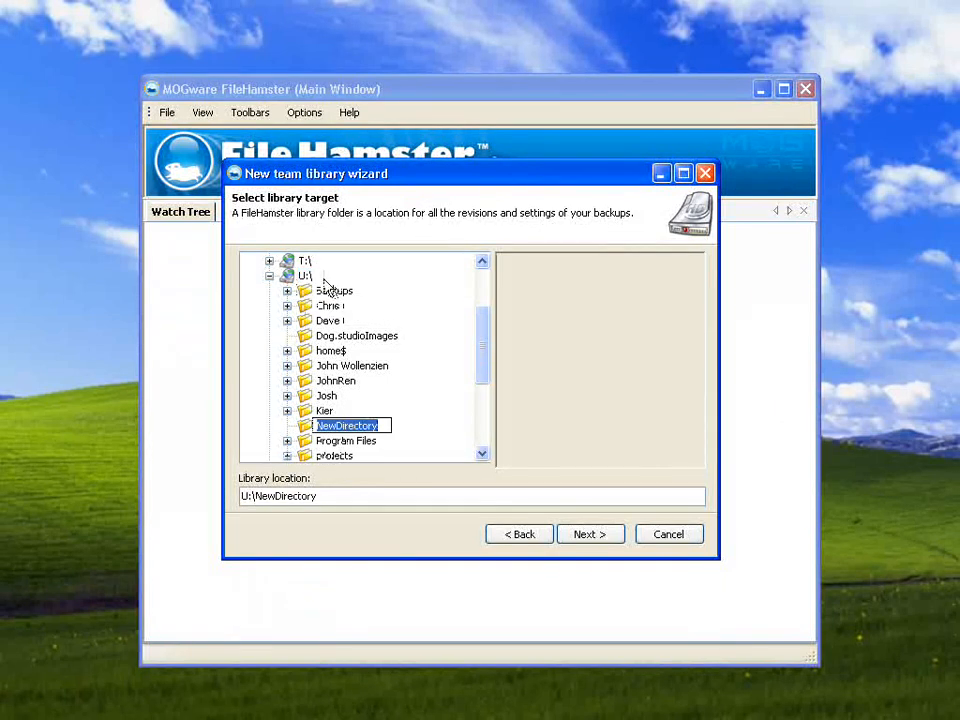
pyautogui.press('BackSpace')
pyautogui.write('N')
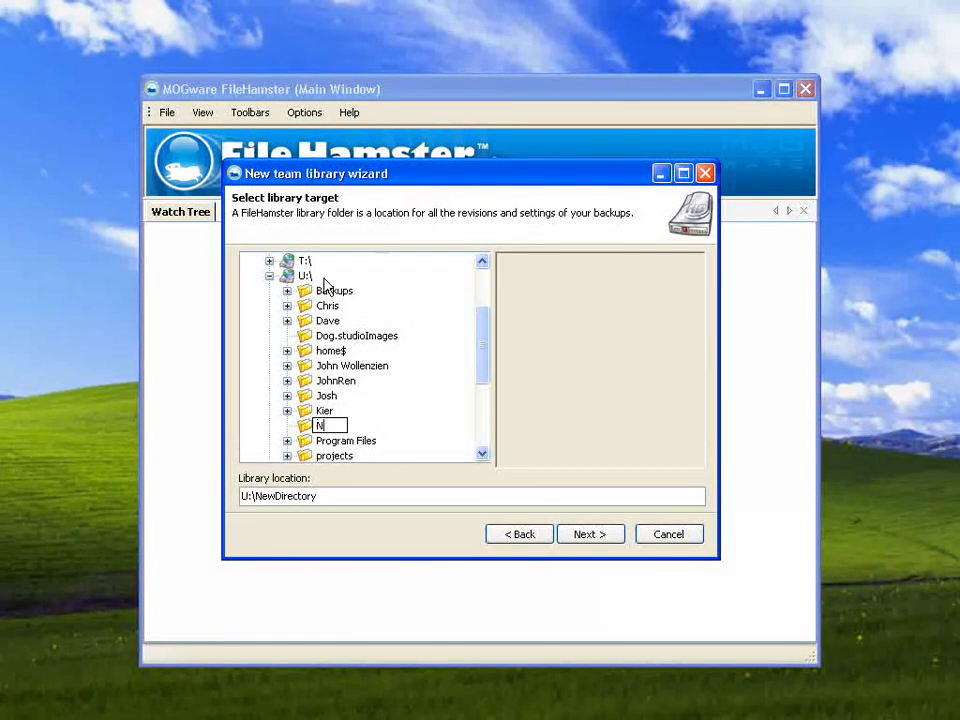
pyautogui.write('ewes')
pyautogui.write('tLibrary')
pyautogui.press('BackSpace')
pyautogui.press('BackSpace')
pyautogui.press('BackSpace')
pyautogui.press('BackSpace')
pyautogui.press('BackSpace')
pyautogui.press('BackSpace')
pyautogui.write('eamLibrar')
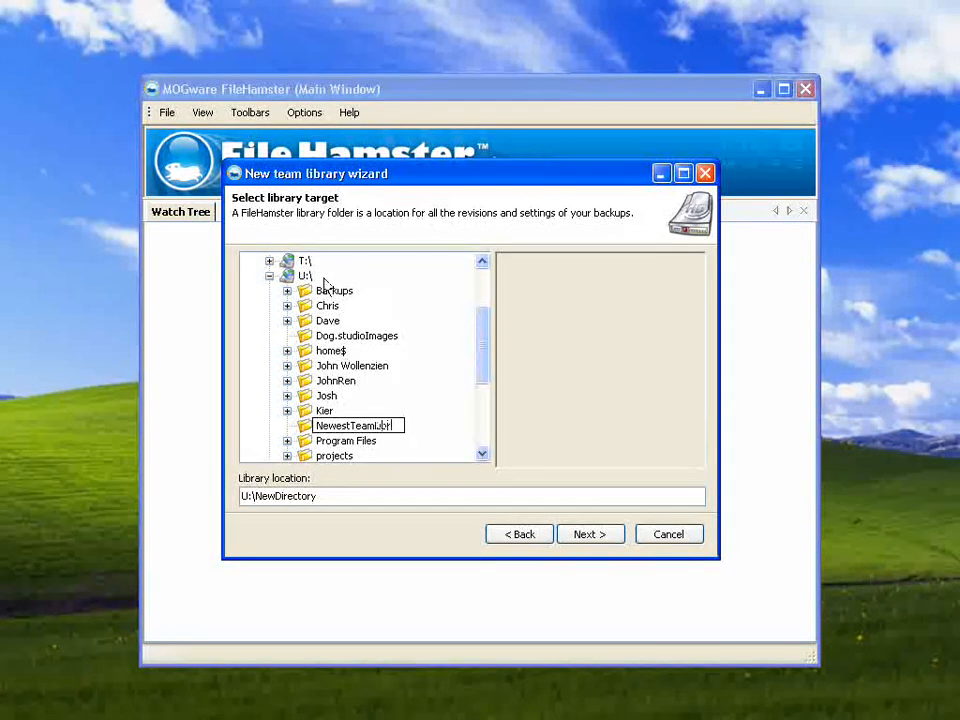
pyautogui.click(590, 534)
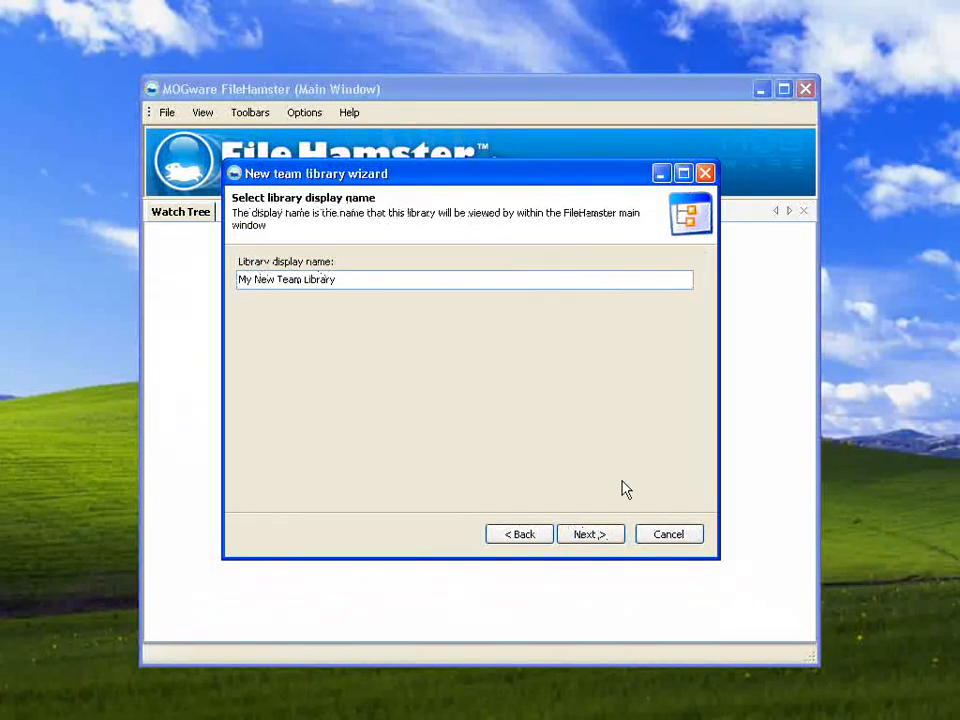
pyautogui.click(604, 537)
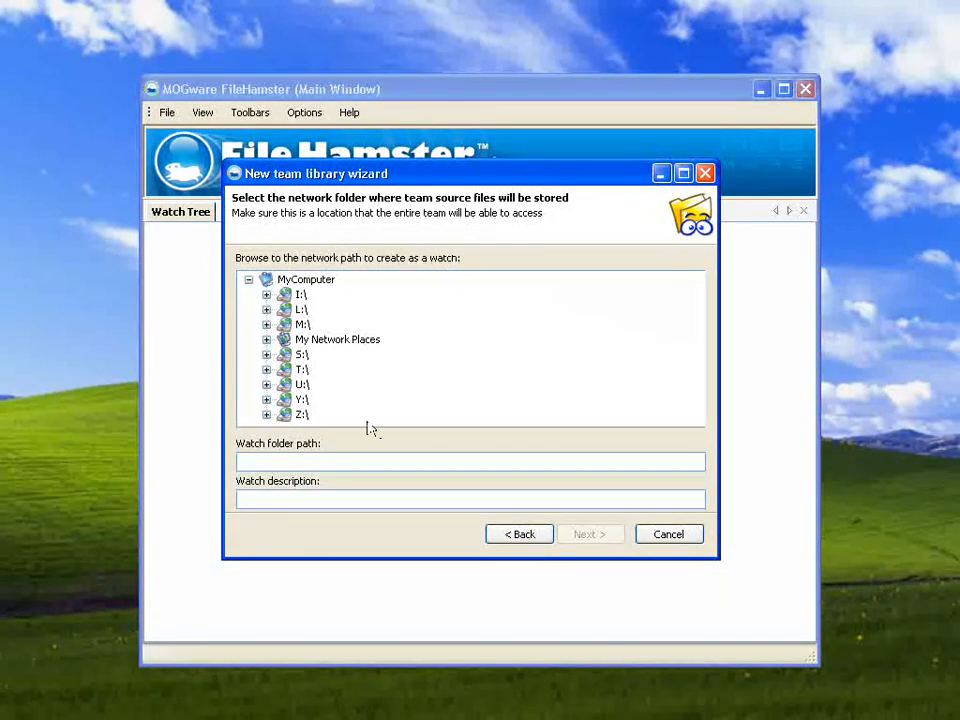
# - Create a directory named NewestLibrary.backup in U:\ as the network folder for the team source files
pyautogui.doubleClick(299, 386)
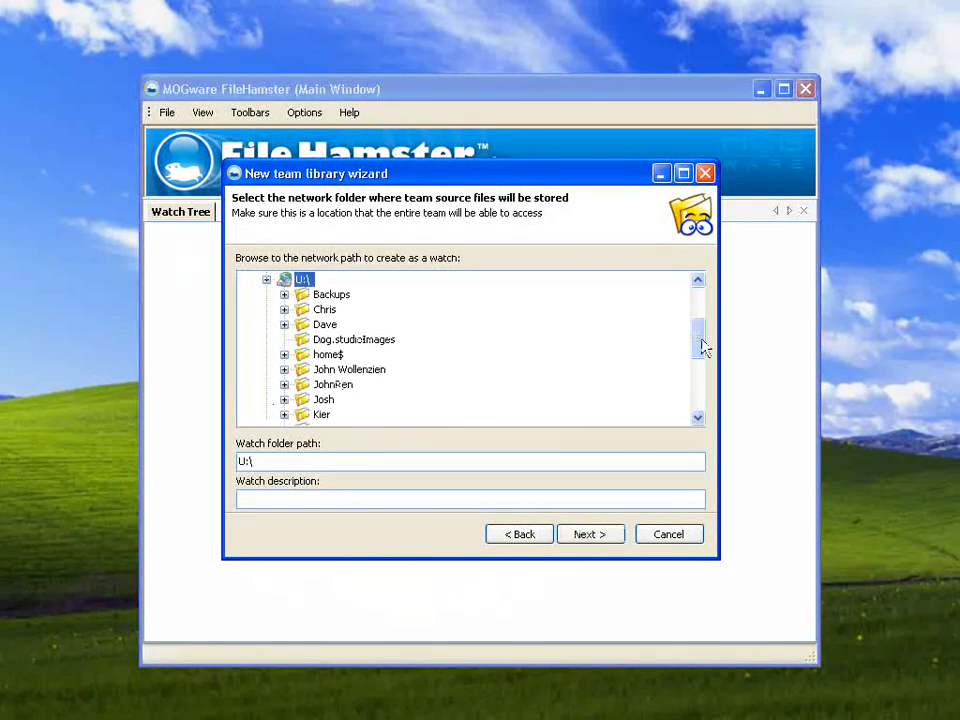
pyautogui.moveTo(700, 347); pyautogui.dragTo(700, 360)
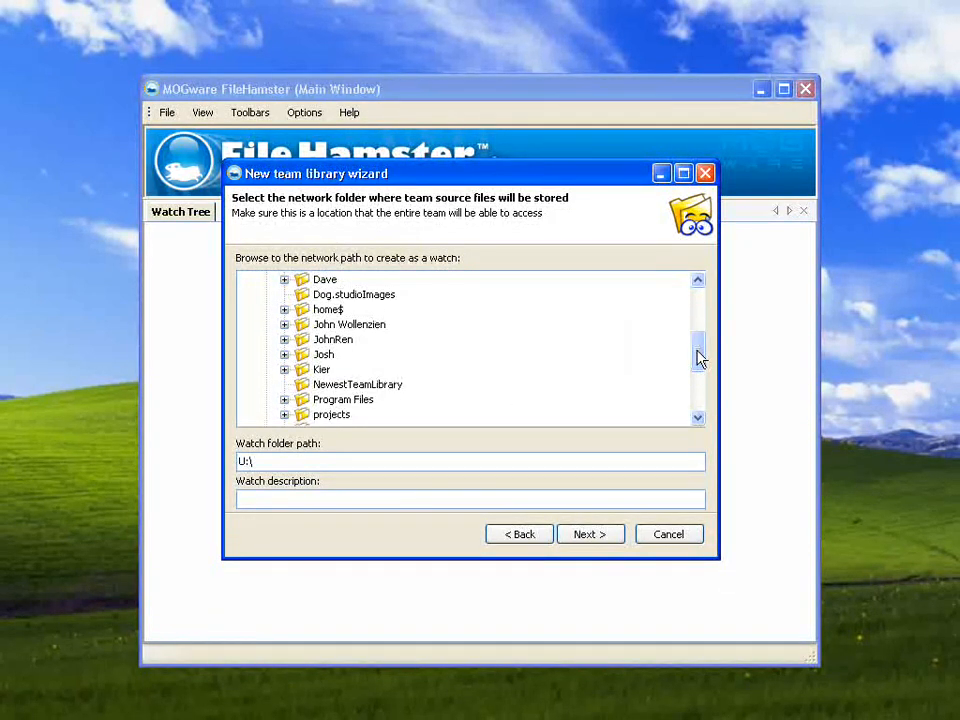
pyautogui.scroll(2, 696, 347)
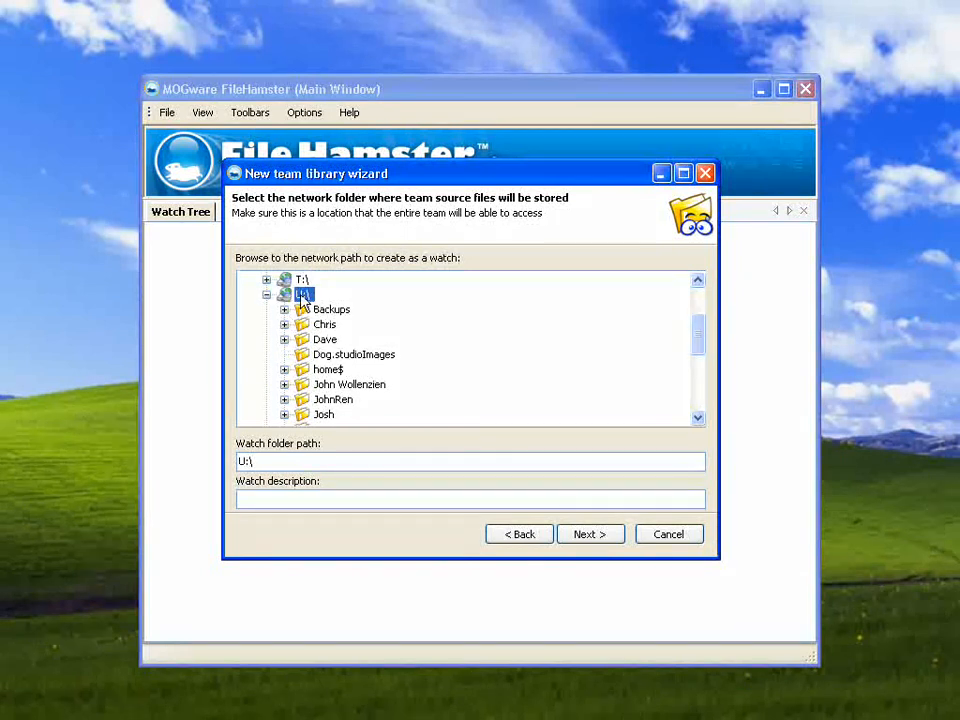
pyautogui.rightClick(303, 298)
pyautogui.click(363, 304)
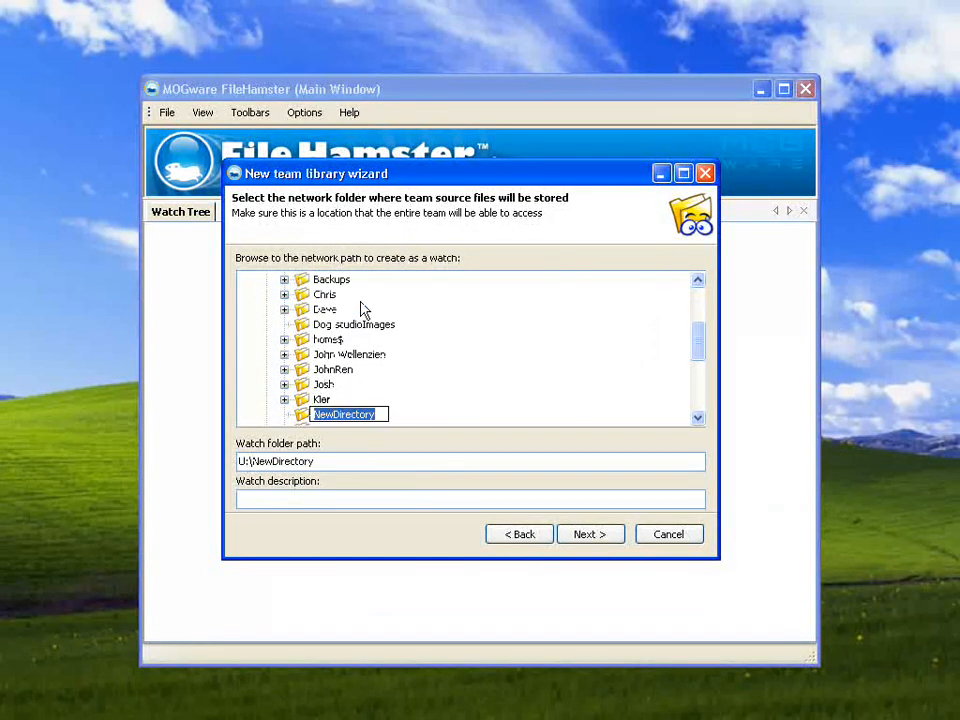
pyautogui.write('Newest')
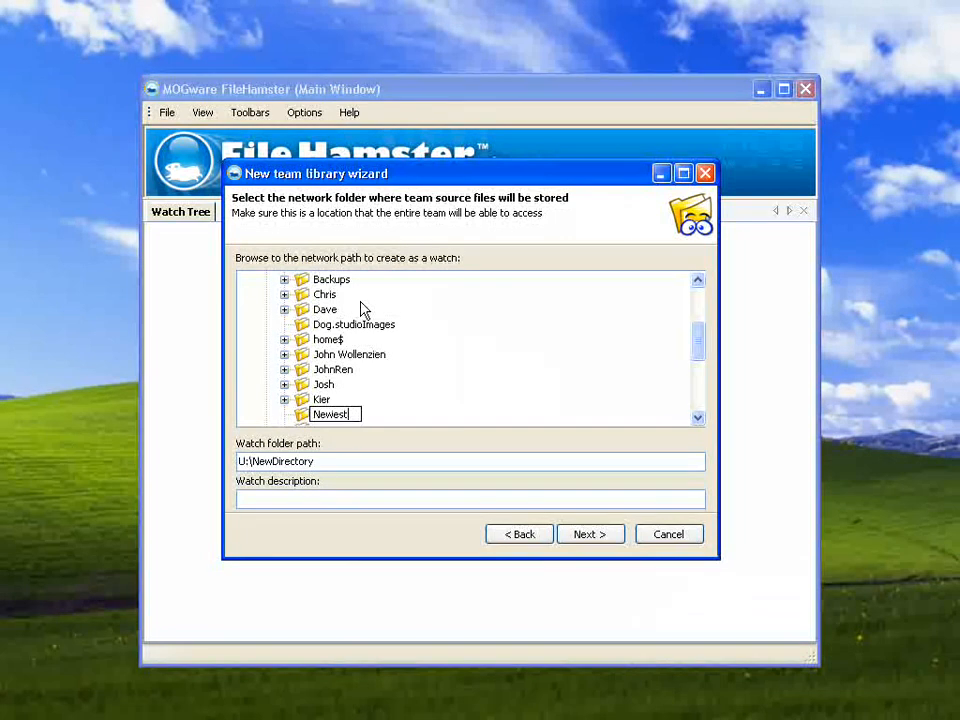
pyautogui.write('Library.backup')
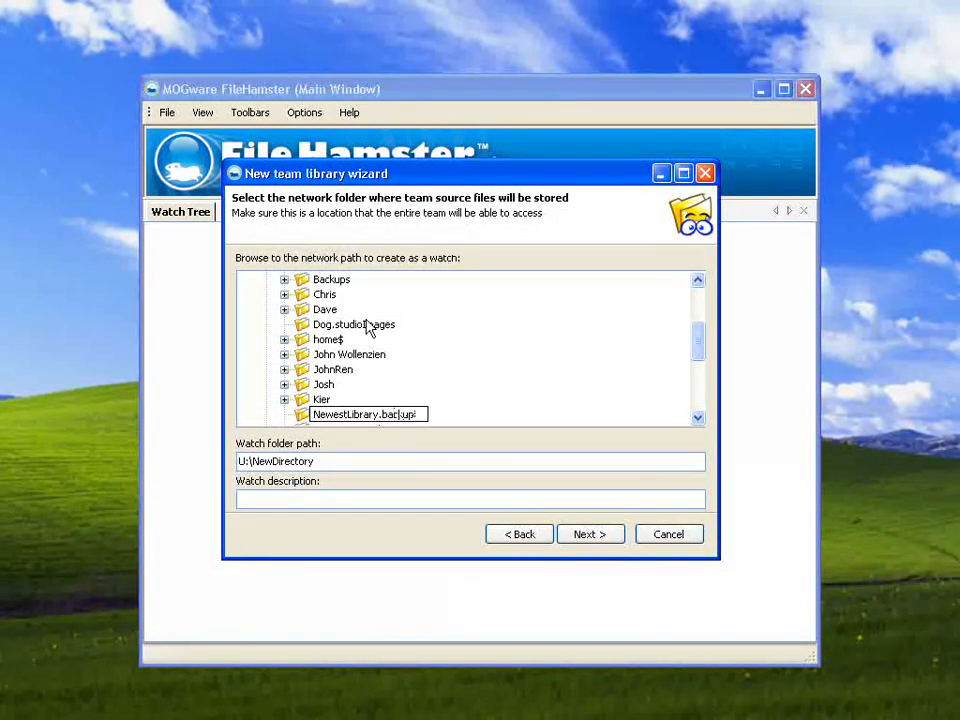
# - Accept the watch folder with the Watch Everything option and finish the team library wizard
pyautogui.click(598, 537)
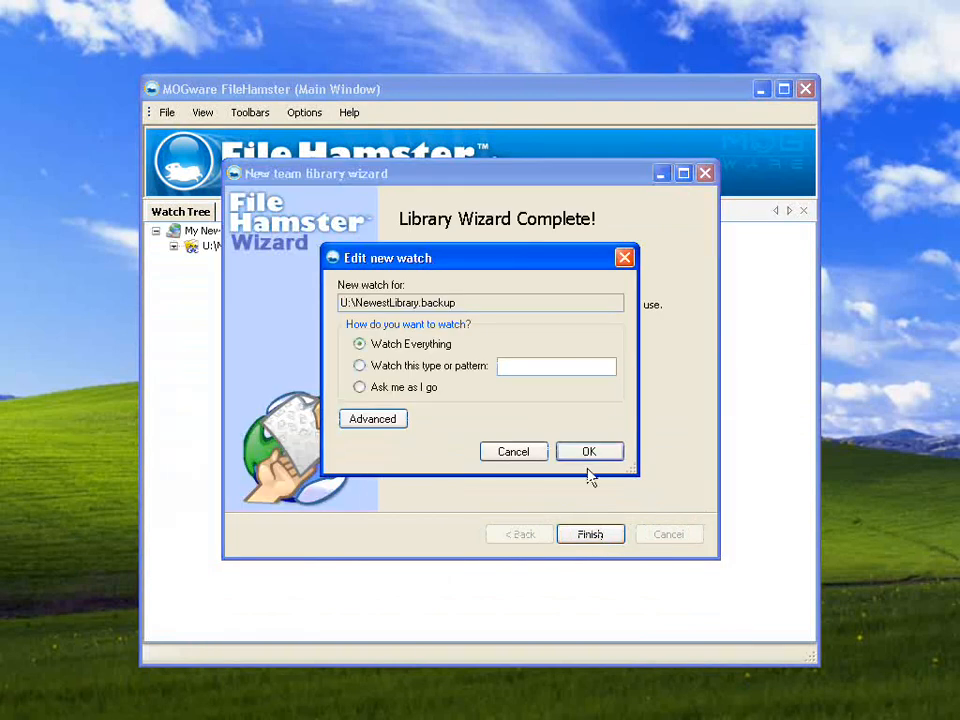
pyautogui.click(617, 453)
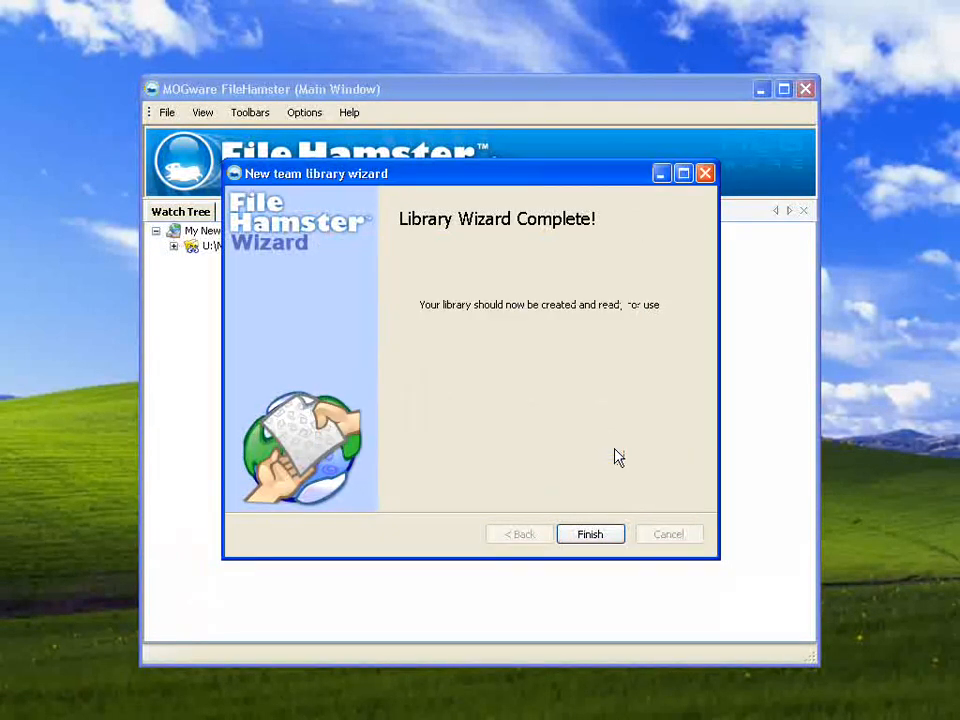
pyautogui.click(609, 542)
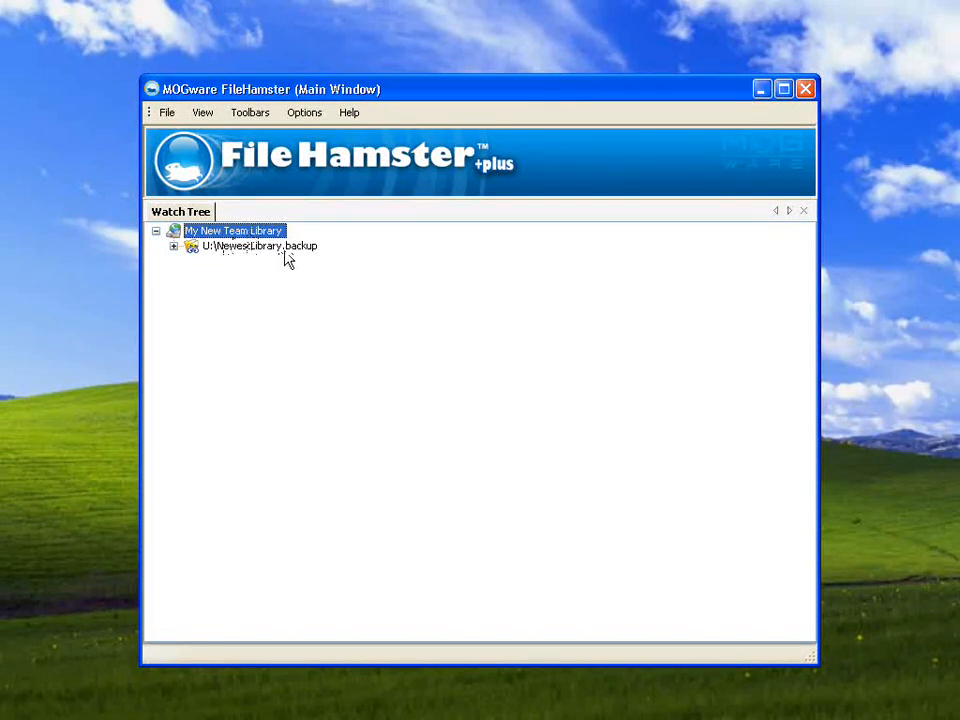
# - Examine the U:\NewestLibrary.backup watch under My New Team Library in the watch tree
pyautogui.click(176, 249)
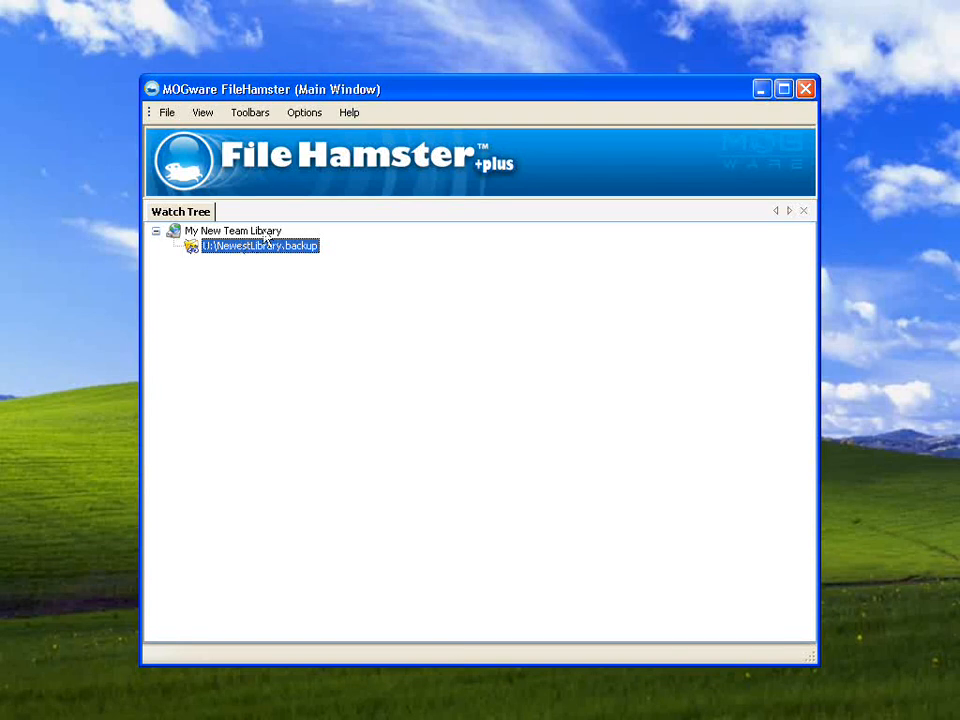
pyautogui.click(156, 233)
pyautogui.click(156, 233)
pyautogui.moveTo(316, 95); pyautogui.dragTo(306, 88)
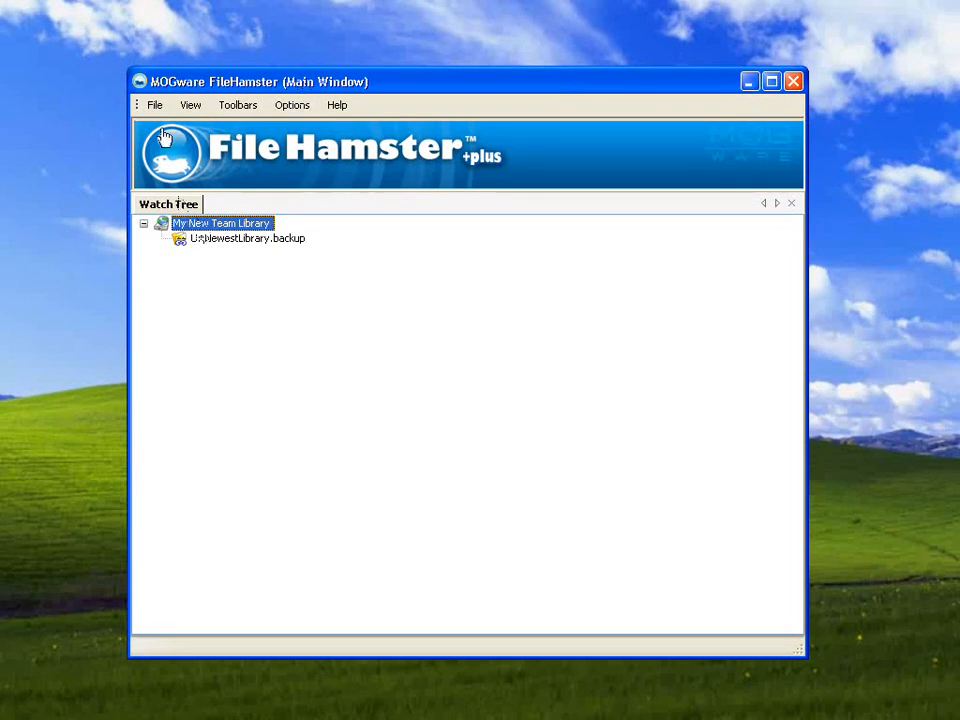
pyautogui.moveTo(245, 89); pyautogui.dragTo(250, 110)
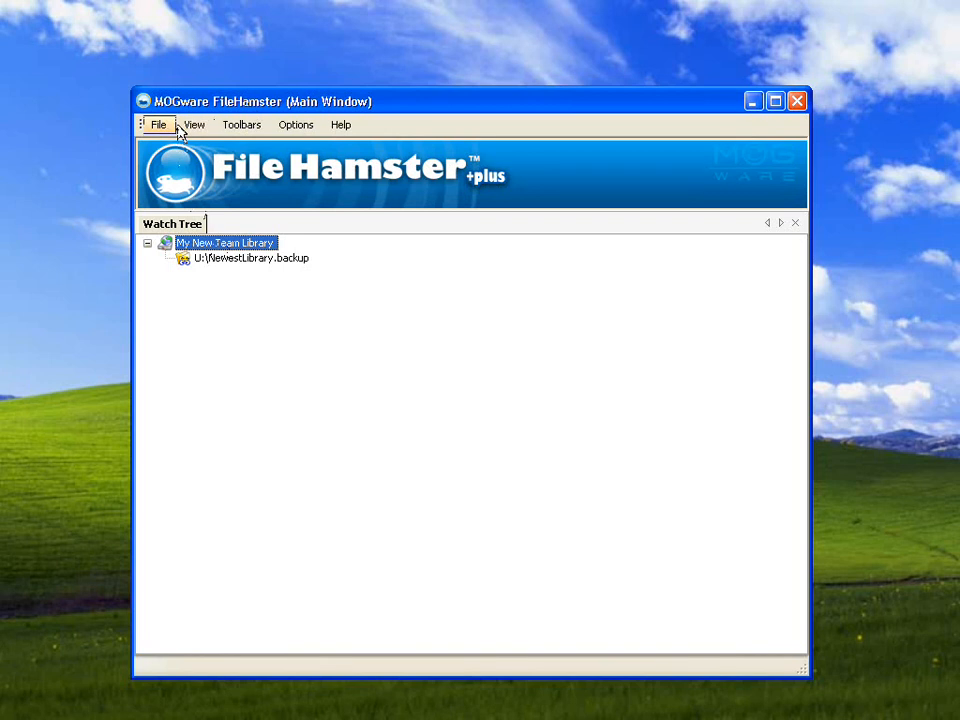
# - Unmount My New Team Library from the watch tree
pyautogui.rightClick(222, 247)
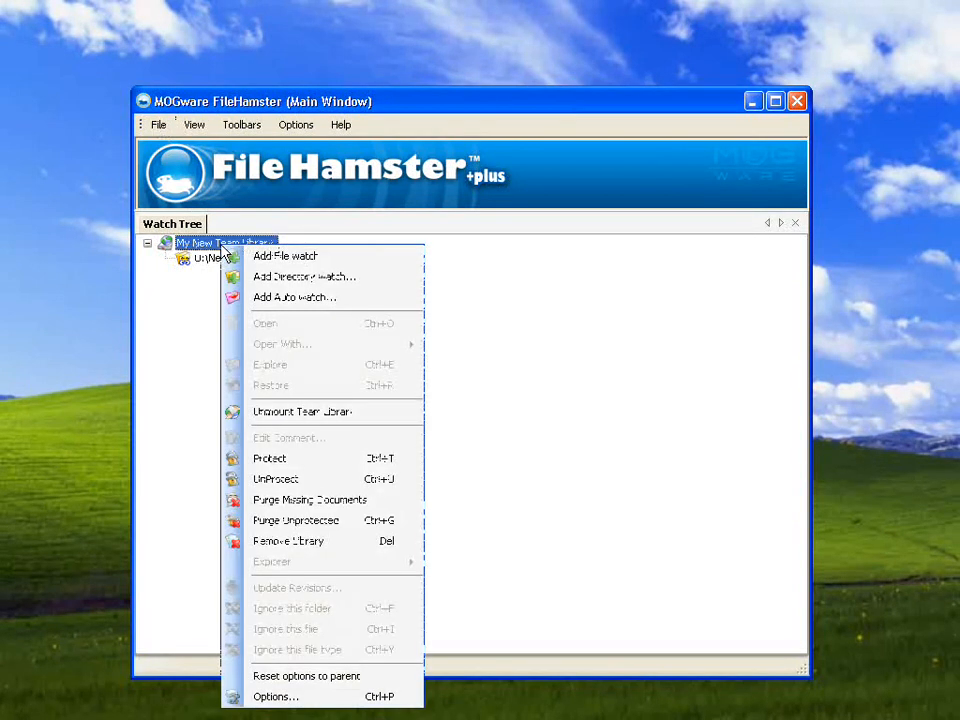
pyautogui.click(321, 417)
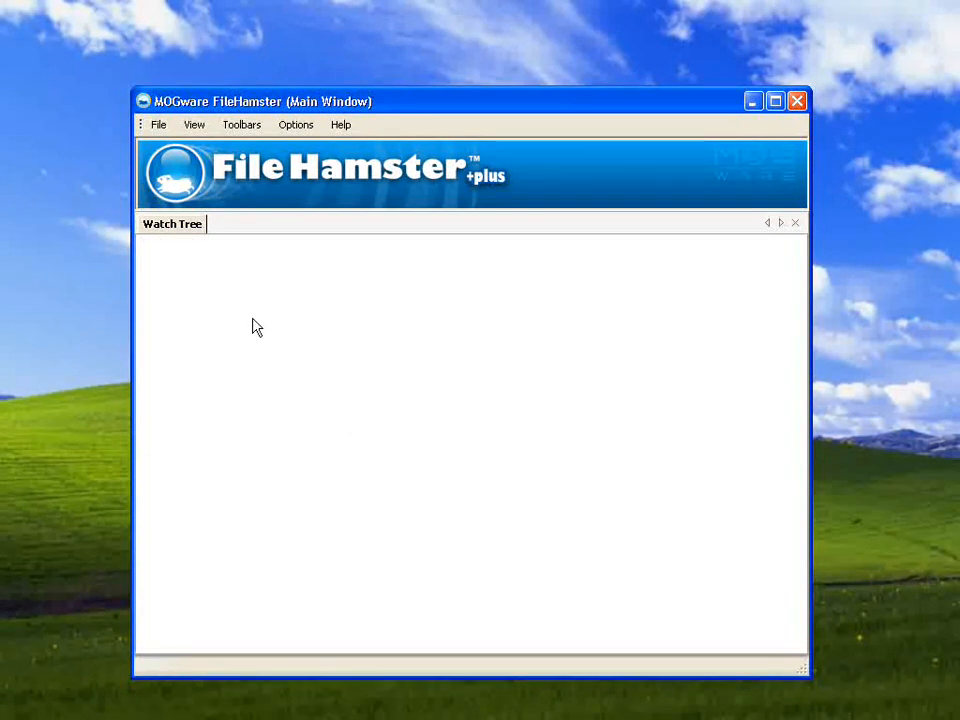
# - Mount the existing team library U:\Team Plugin Library and complete the wizard
pyautogui.click(158, 128)
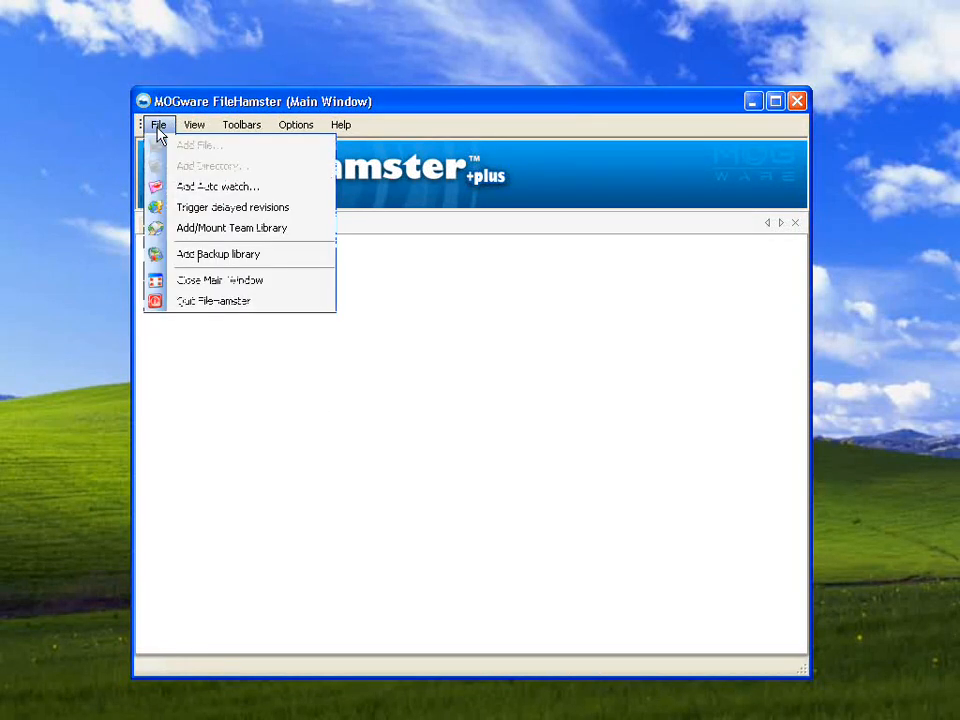
pyautogui.click(279, 236)
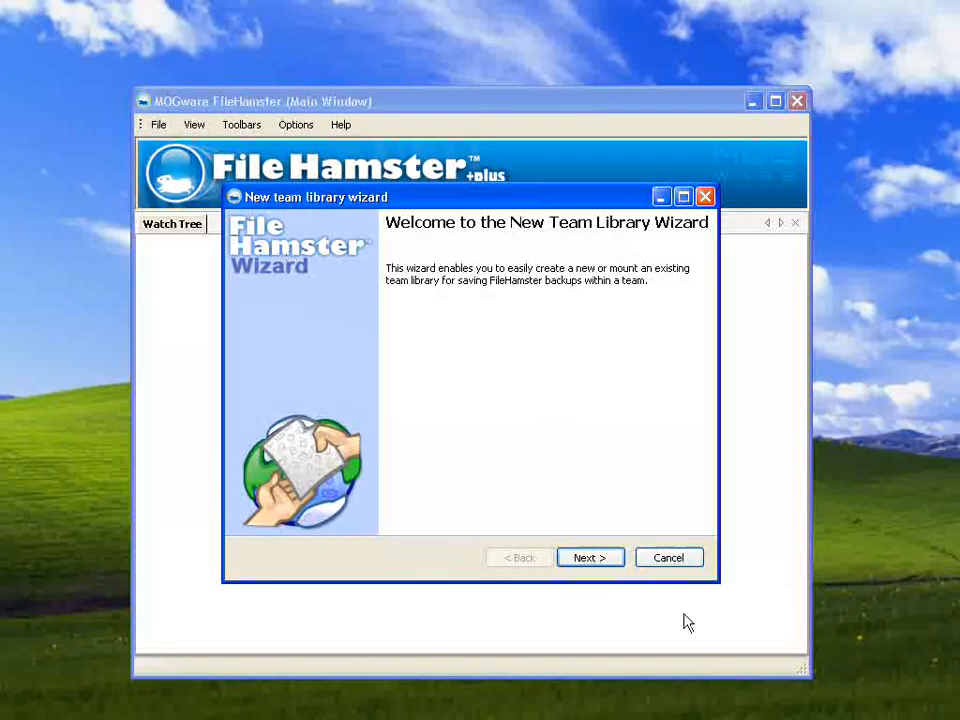
pyautogui.click(590, 558)
pyautogui.click(274, 391)
pyautogui.click(269, 389)
pyautogui.moveTo(482, 388); pyautogui.dragTo(483, 420)
pyautogui.click(377, 436)
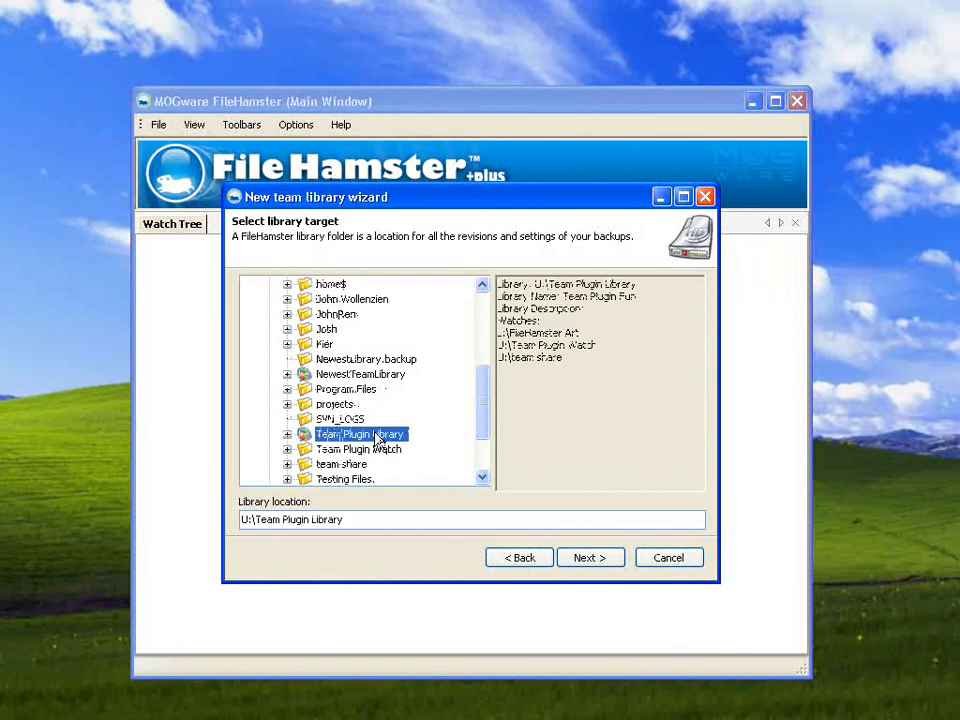
pyautogui.click(591, 563)
pyautogui.click(590, 561)
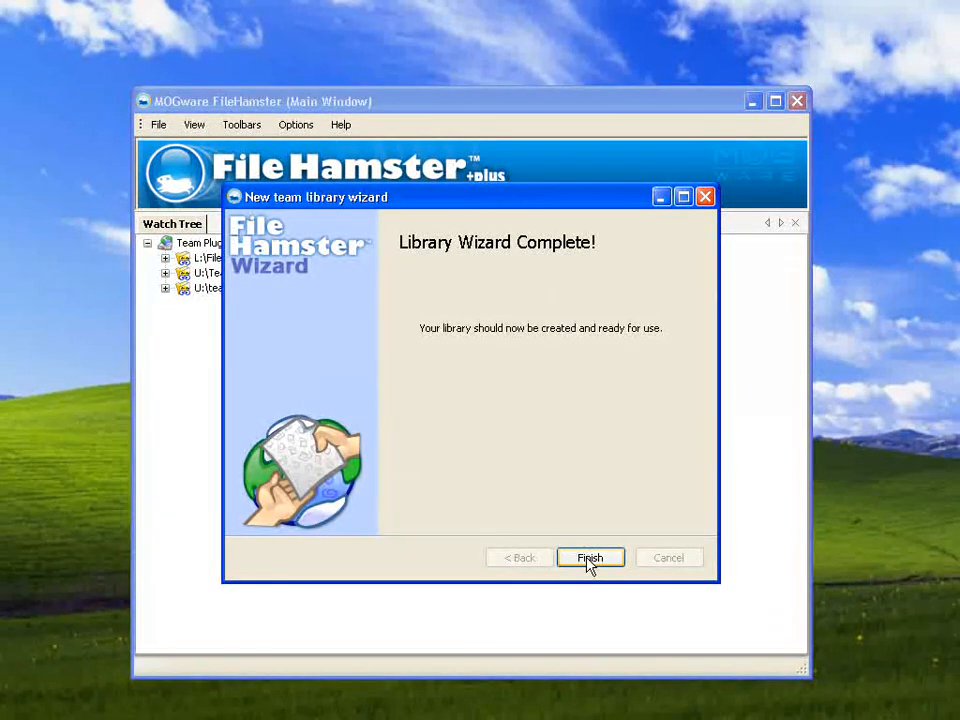
pyautogui.click(590, 560)
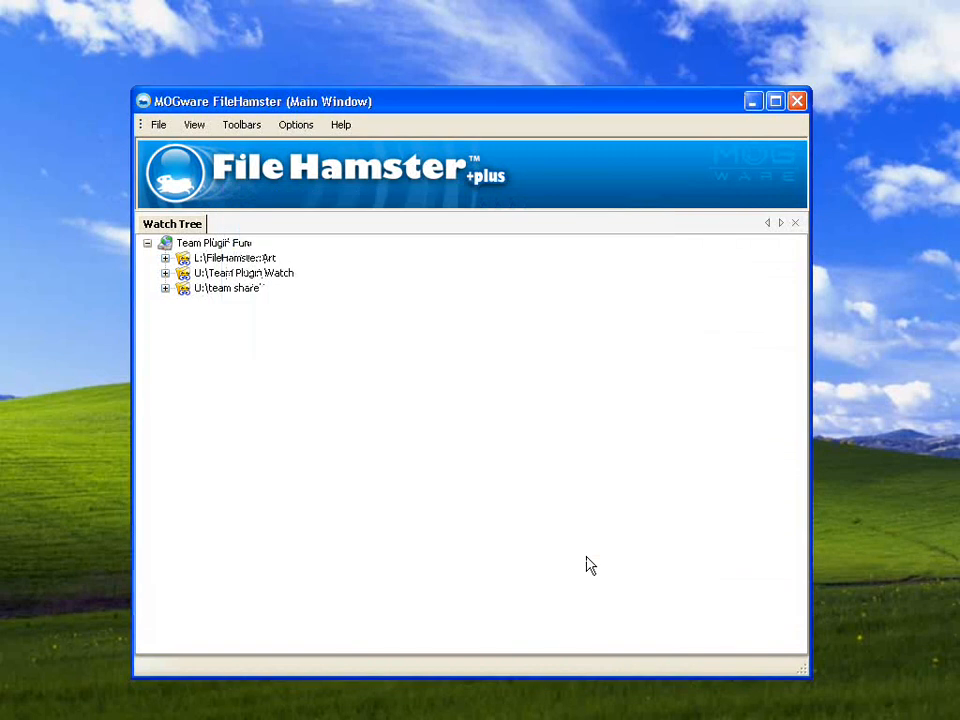
# - Expand the U:\Team Plugin Watch folder and view the revision history of New Text Document.txt
pyautogui.click(165, 273)
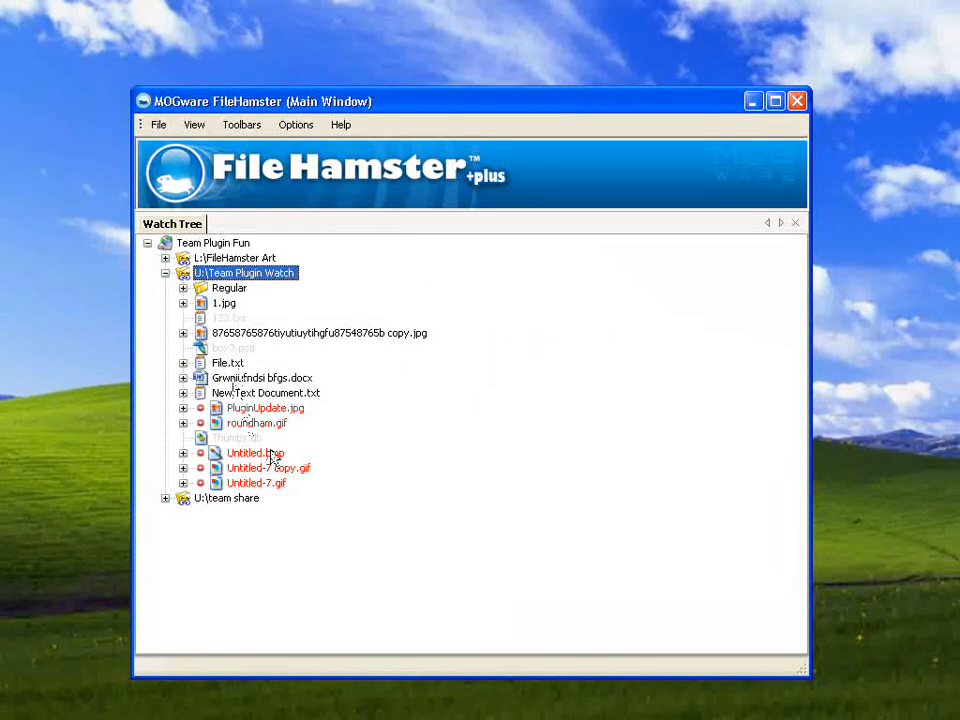
pyautogui.click(183, 393)
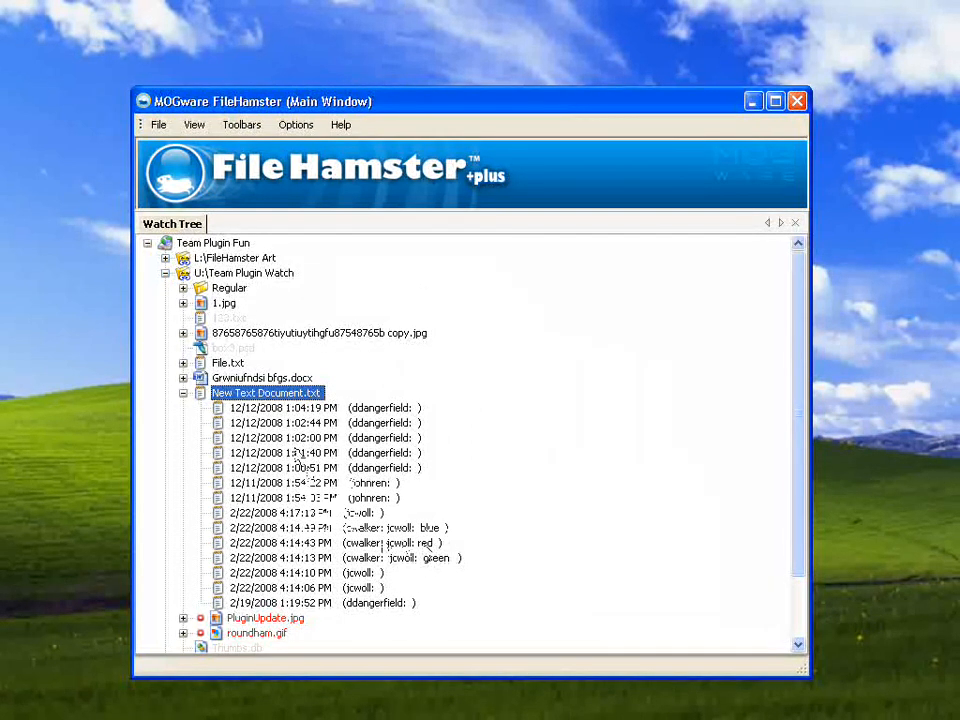
# - Open the folder containing New Text Document.txt from the watch tree and arrange its window beside the FileHamster window
pyautogui.rightClick(285, 398)
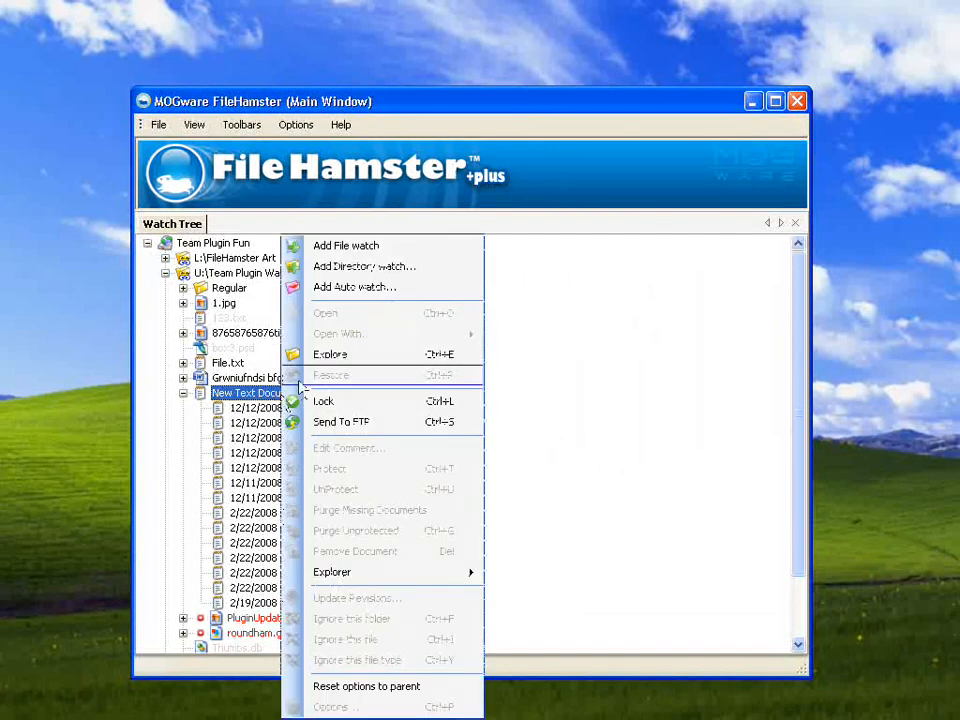
pyautogui.click(349, 355)
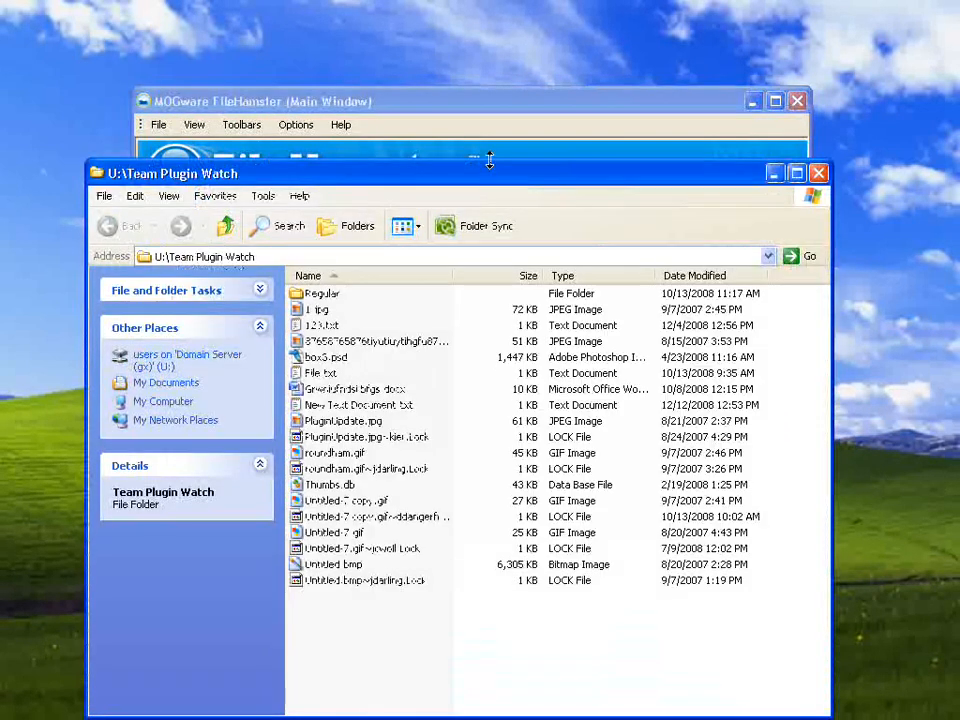
pyautogui.moveTo(491, 158); pyautogui.dragTo(493, 352)
pyautogui.moveTo(87, 512); pyautogui.dragTo(387, 512)
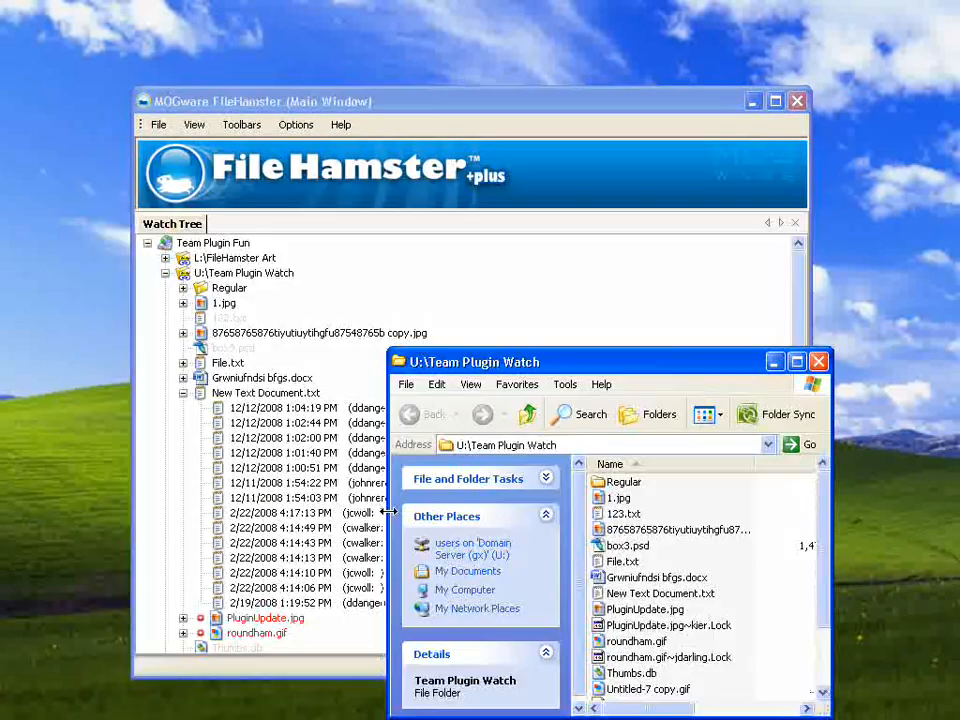
pyautogui.moveTo(648, 364); pyautogui.dragTo(792, 227)
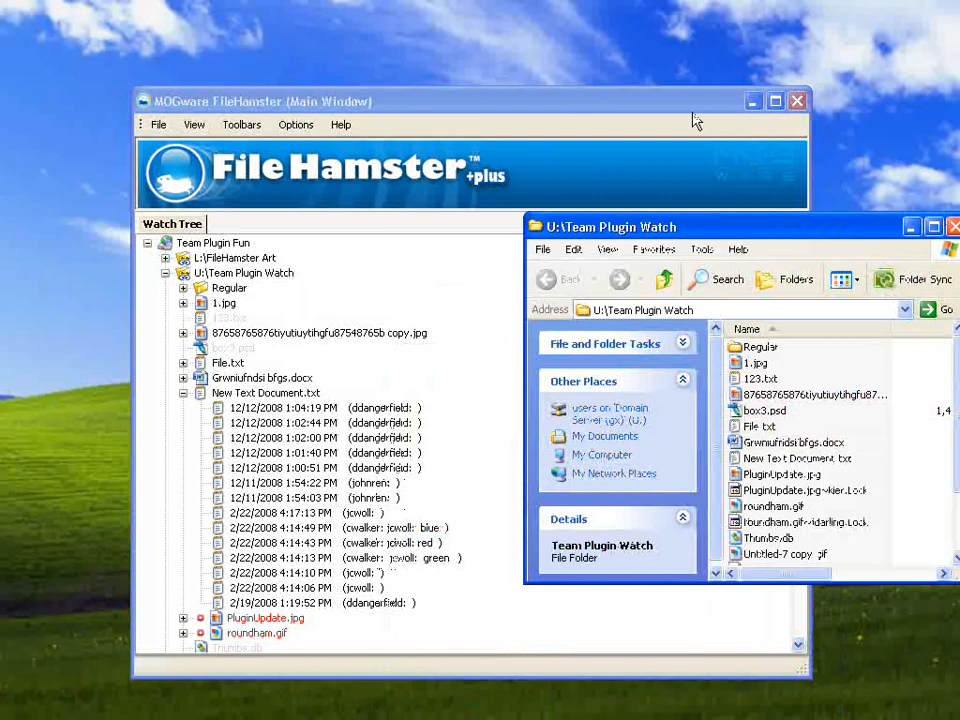
pyautogui.moveTo(693, 114); pyautogui.dragTo(574, 86)
pyautogui.click(310, 502)
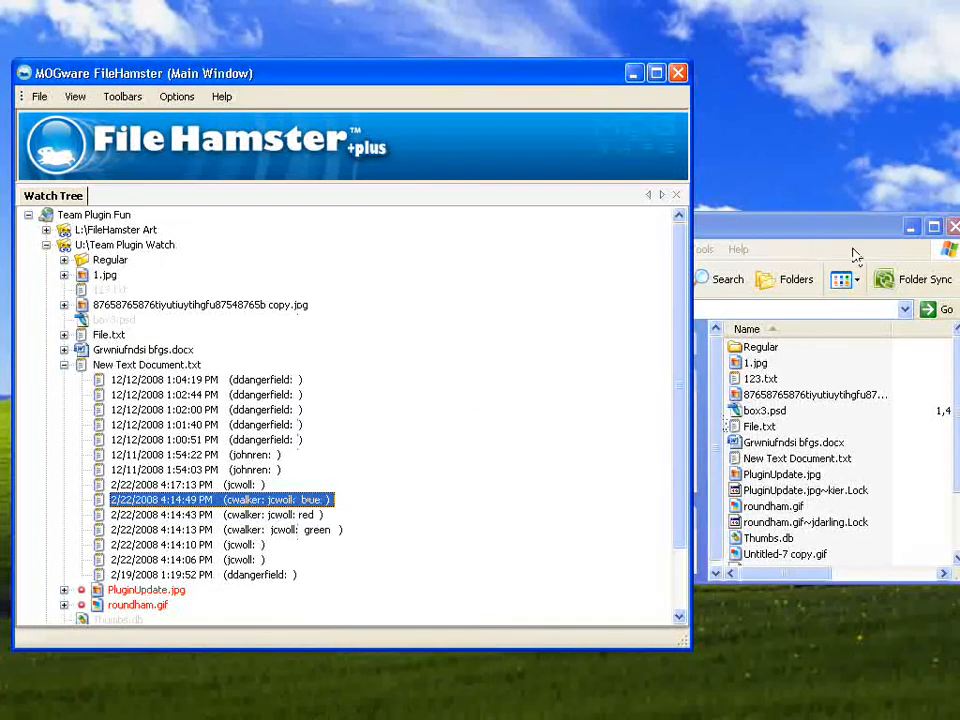
pyautogui.moveTo(843, 230); pyautogui.dragTo(800, 207)
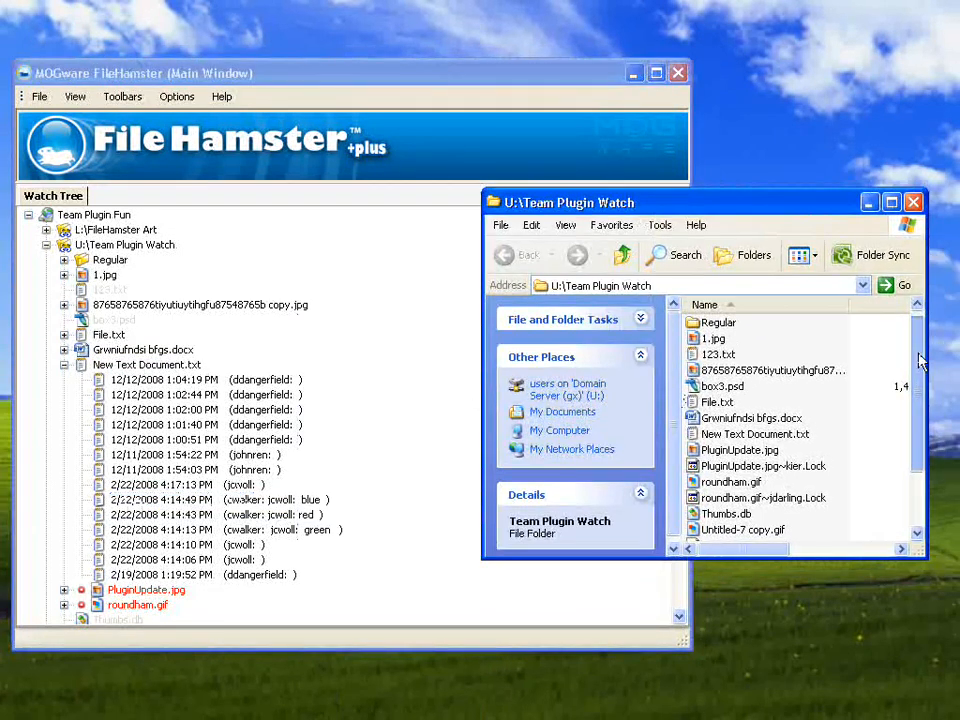
# - Open New Text Document.txt from the U:\Team Plugin Watch folder to read its current text, and close it
pyautogui.moveTo(924, 360); pyautogui.dragTo(920, 370)
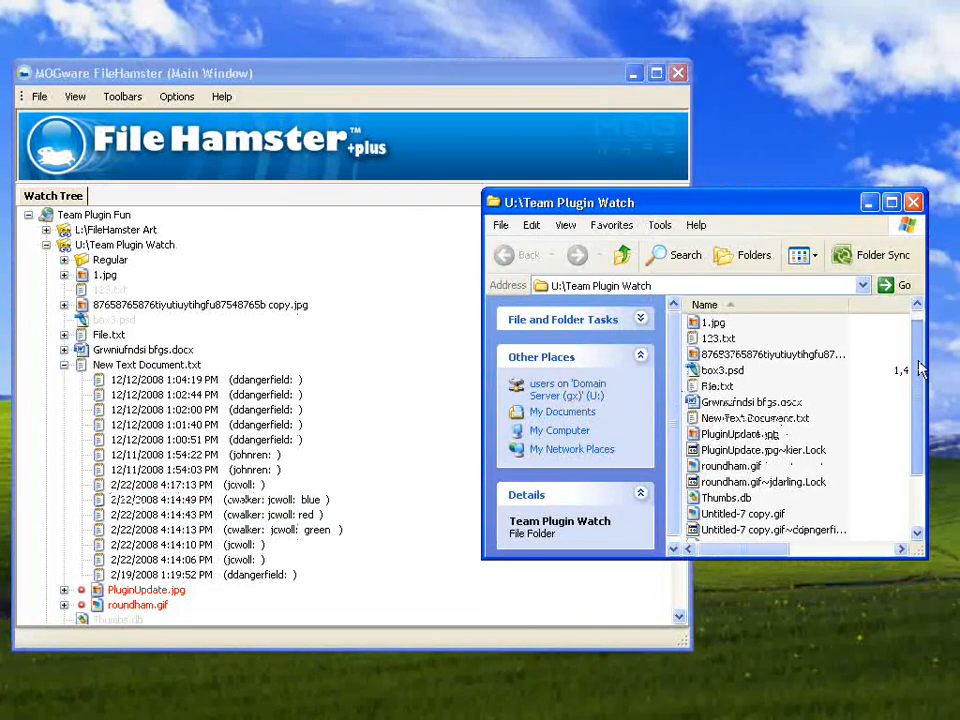
pyautogui.doubleClick(755, 418)
pyautogui.moveTo(20, 690); pyautogui.dragTo(708, 483)
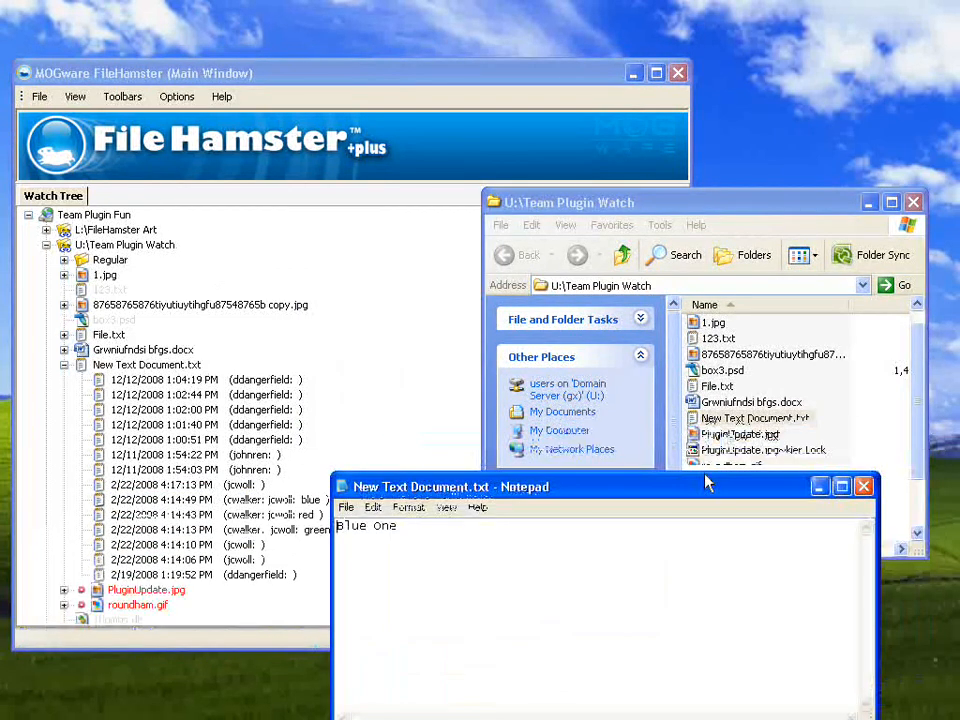
pyautogui.click(863, 486)
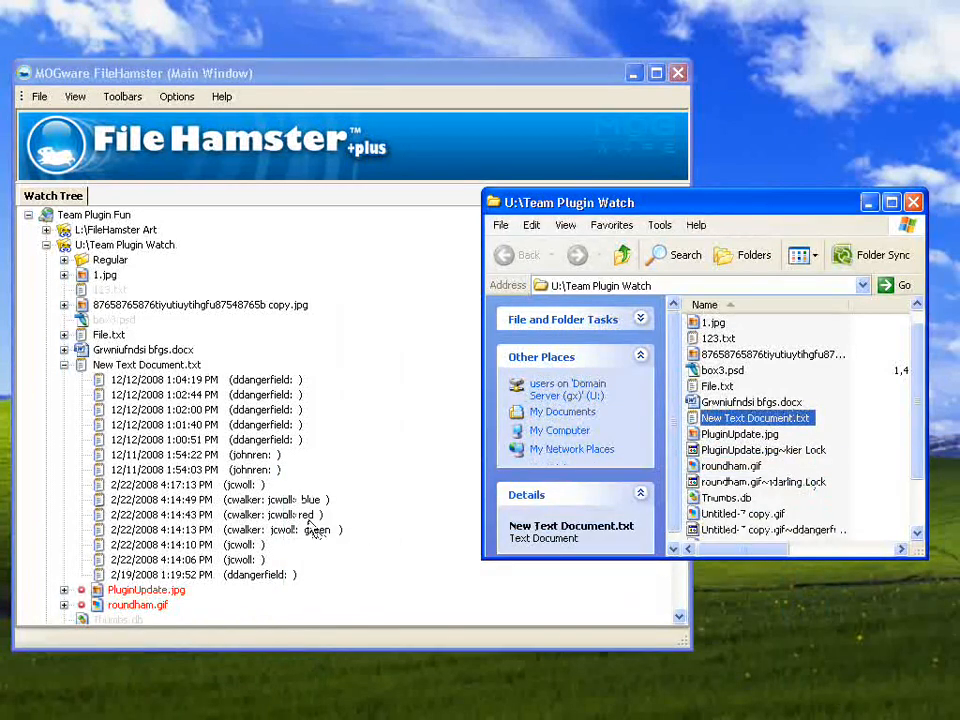
# - Restore the 2/22/2008 4:14:43 PM revision of New Text Document.txt, the one commented "red"
pyautogui.click(305, 516)
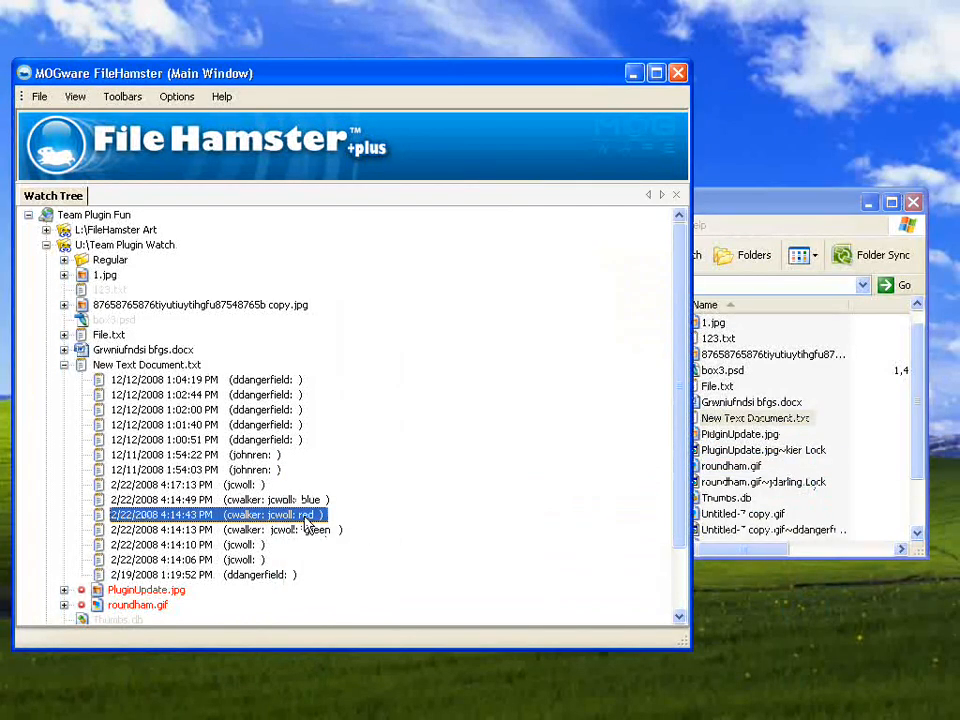
pyautogui.rightClick(305, 522)
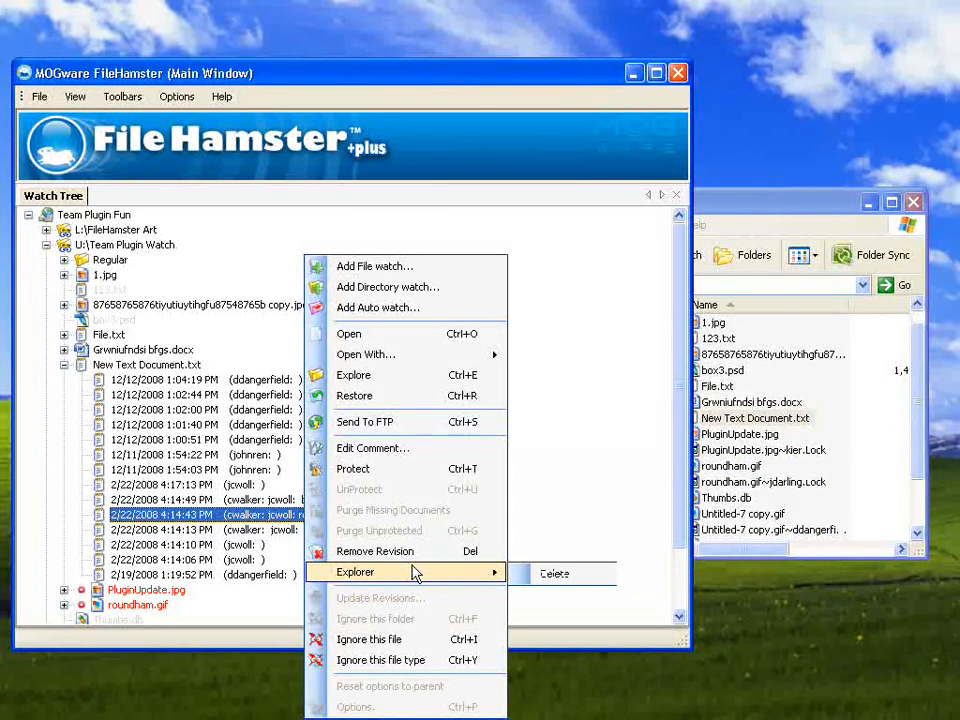
pyautogui.click(411, 400)
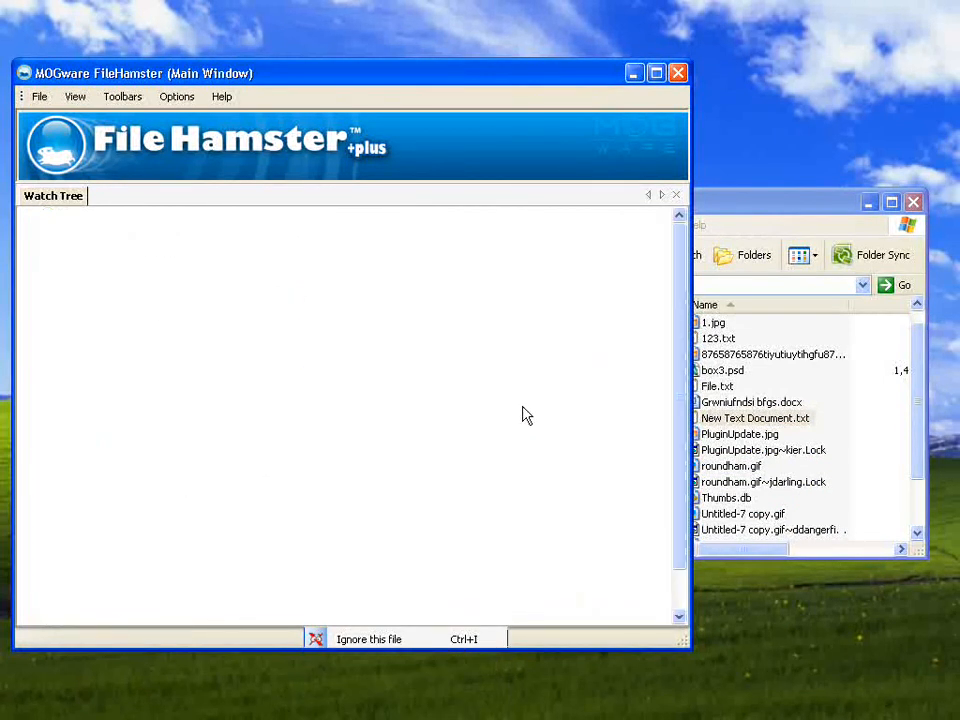
# - Open New Text Document.txt from the folder to check its restored text, and close both the file and the folder window
pyautogui.click(780, 414)
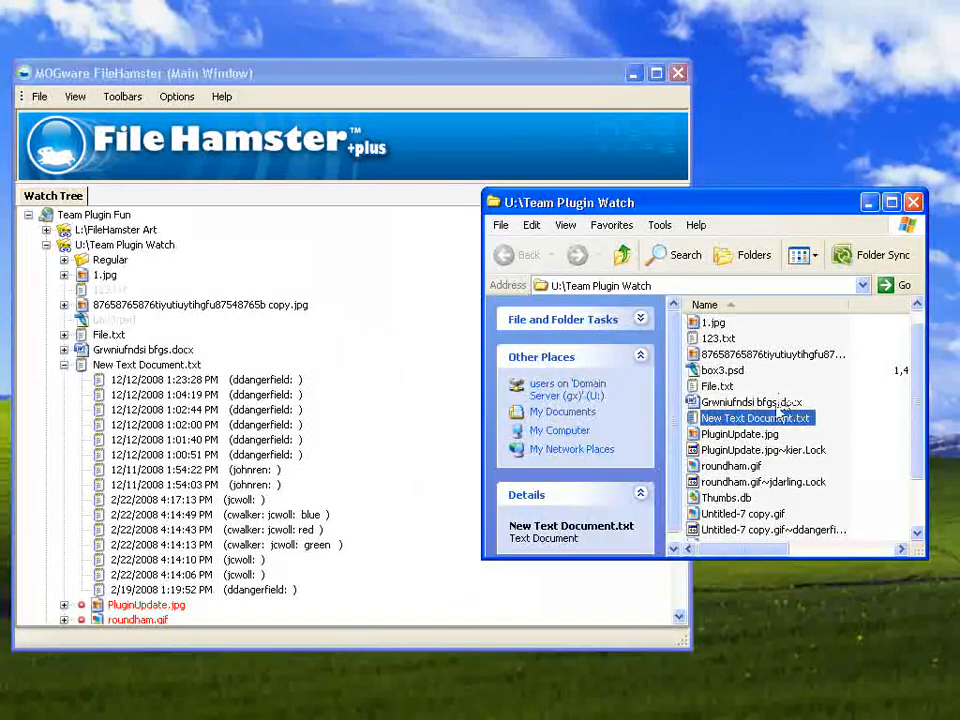
pyautogui.doubleClick(765, 420)
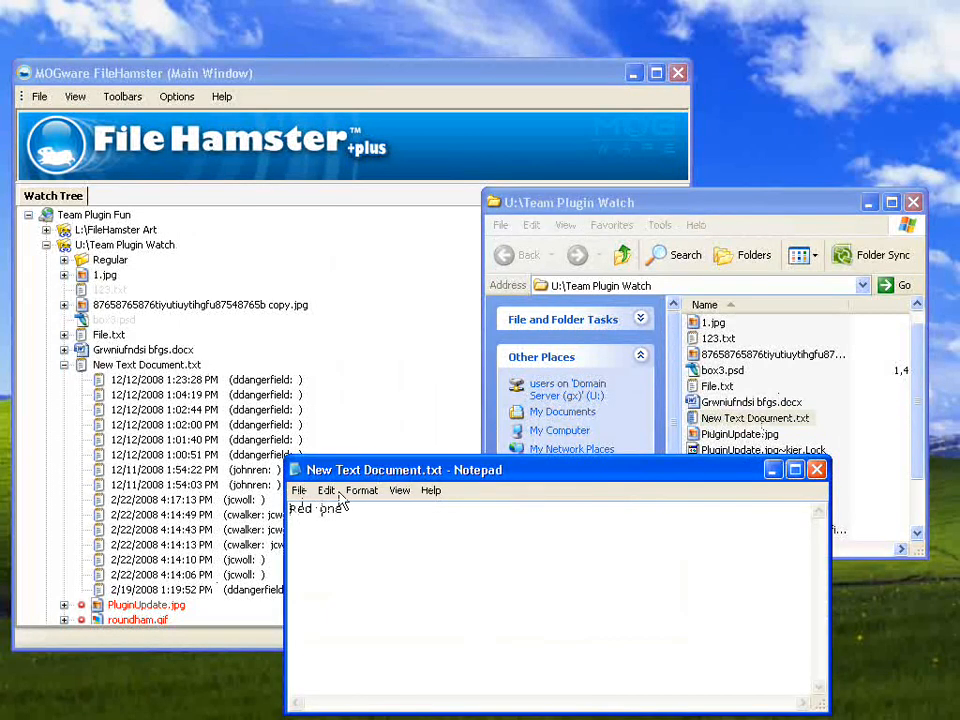
pyautogui.hotkey('alt', 'F4')
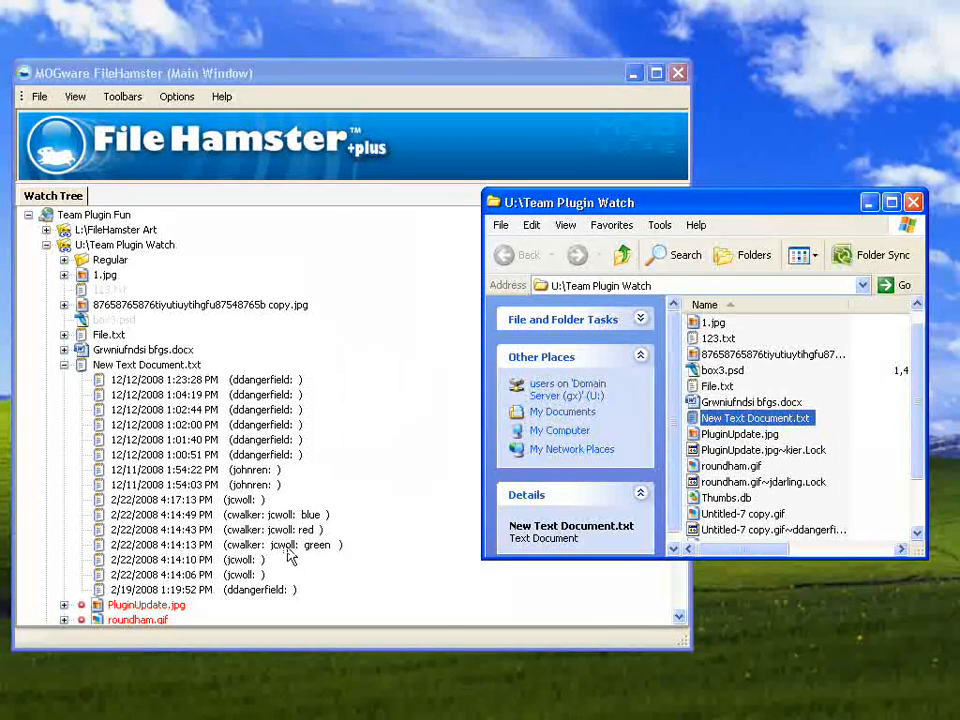
pyautogui.click(913, 203)
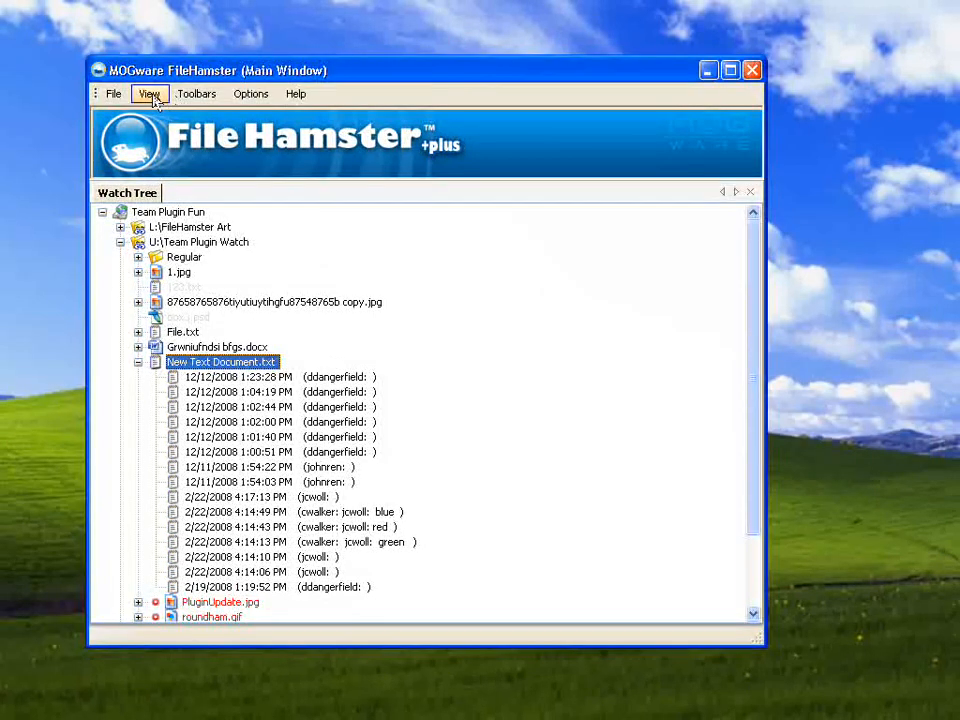
# - Show the team window, dock it beside the watch tree, and view its network traffic and locks lists
pyautogui.click(148, 93)
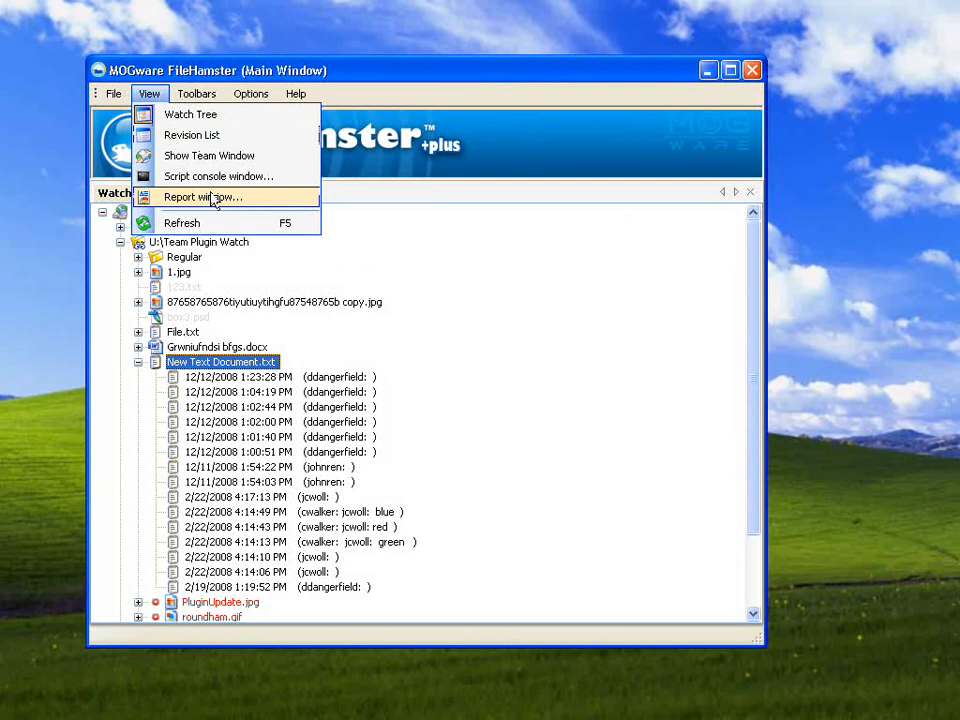
pyautogui.click(213, 160)
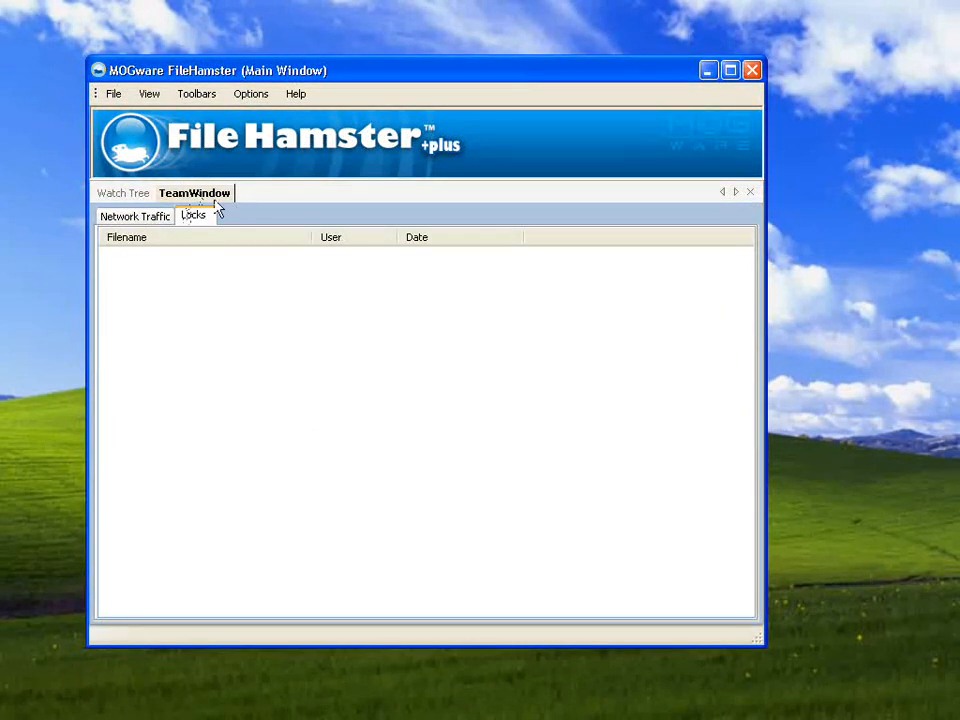
pyautogui.moveTo(189, 199); pyautogui.dragTo(750, 419)
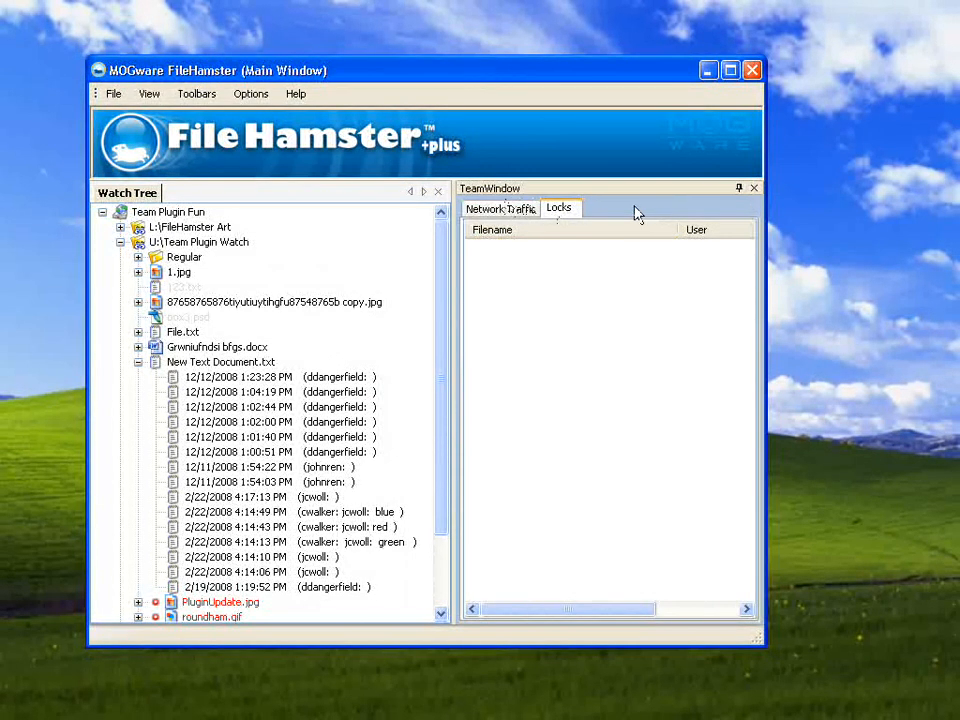
pyautogui.click(527, 210)
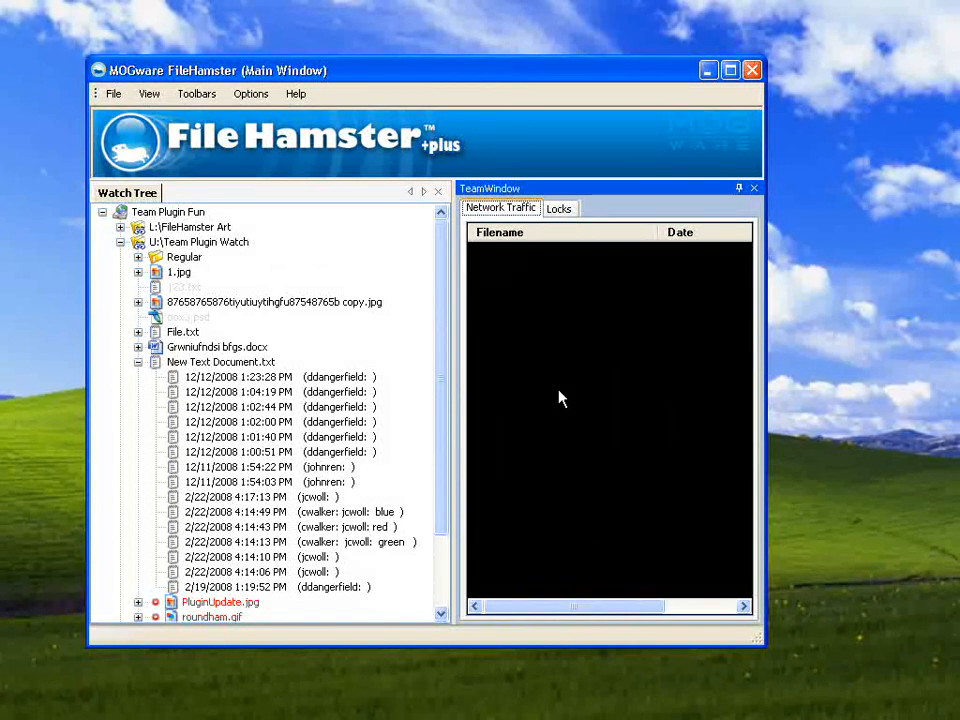
pyautogui.click(560, 211)
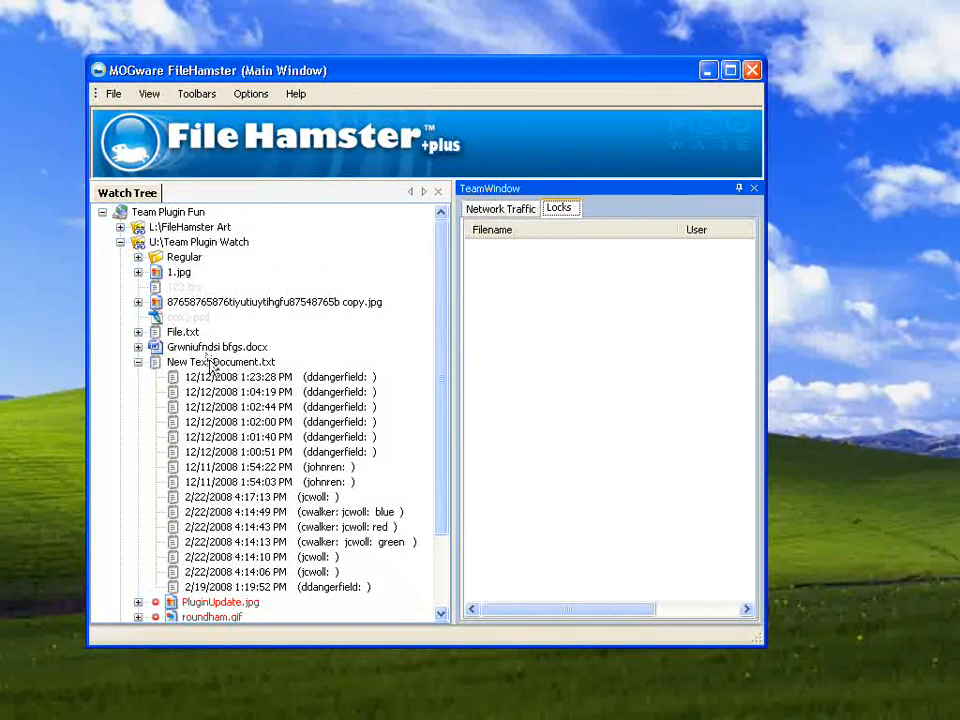
# - Examine who holds the locks on PluginUpdate.jpg, roundham.gif, Untitled.bmp, Untitled-7 copy.gif and Untitled-7.gif, widening the main window for the details
pyautogui.click(236, 601)
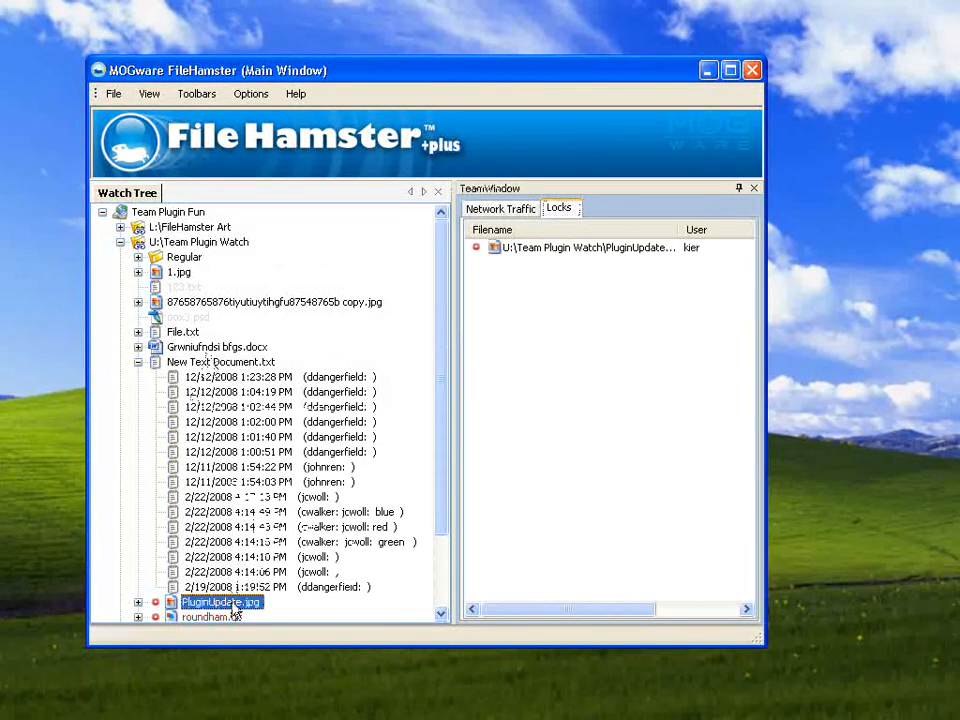
pyautogui.moveTo(444, 399); pyautogui.dragTo(450, 465)
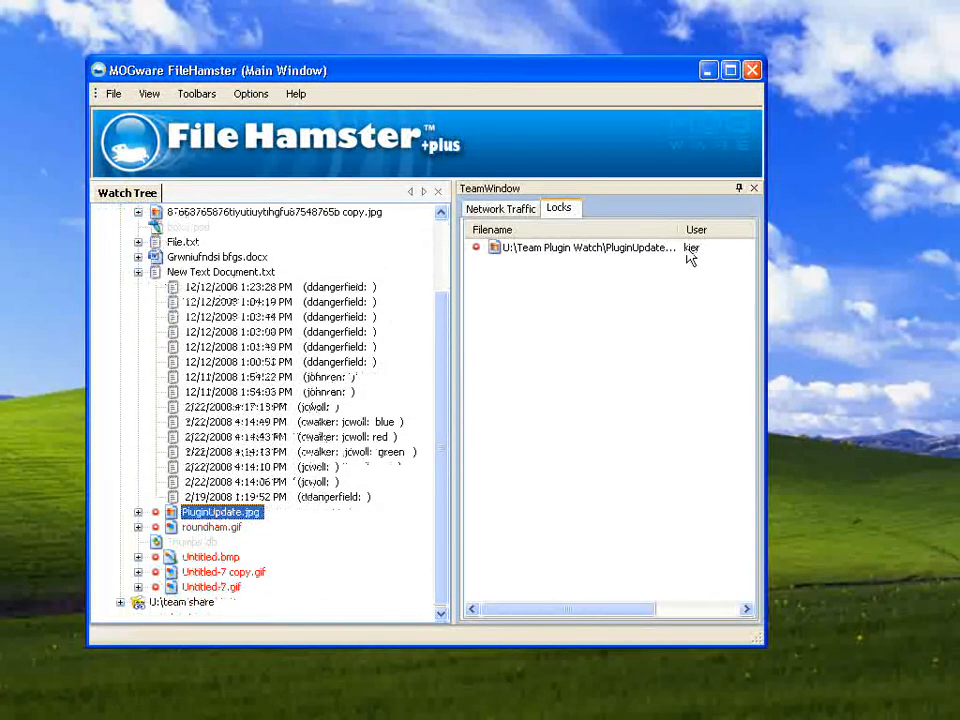
pyautogui.moveTo(756, 254); pyautogui.dragTo(870, 236)
pyautogui.click(222, 530)
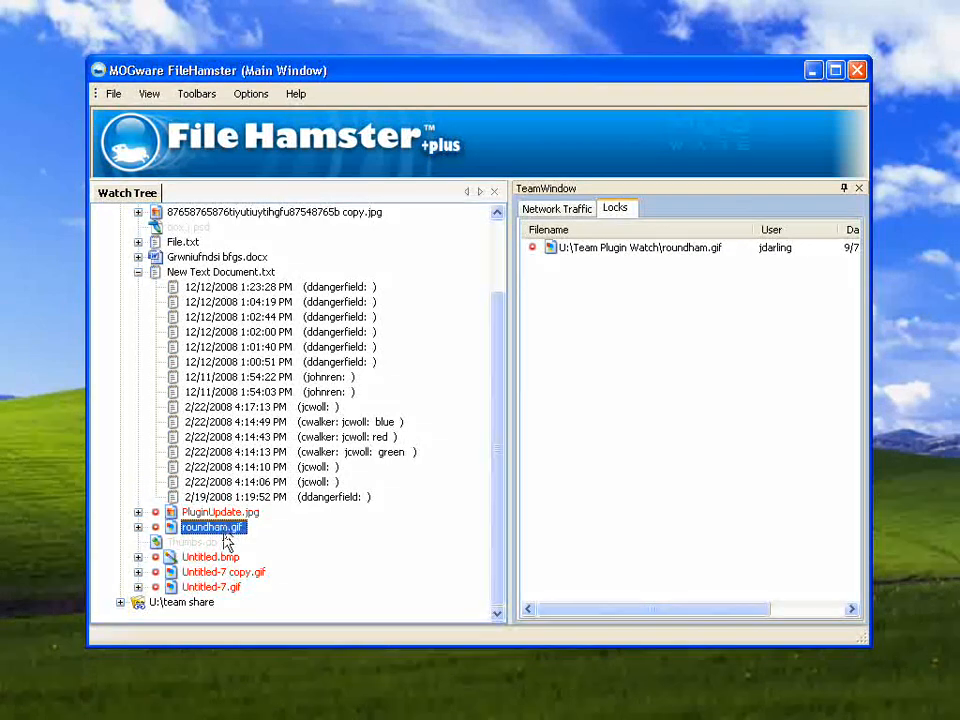
pyautogui.click(218, 558)
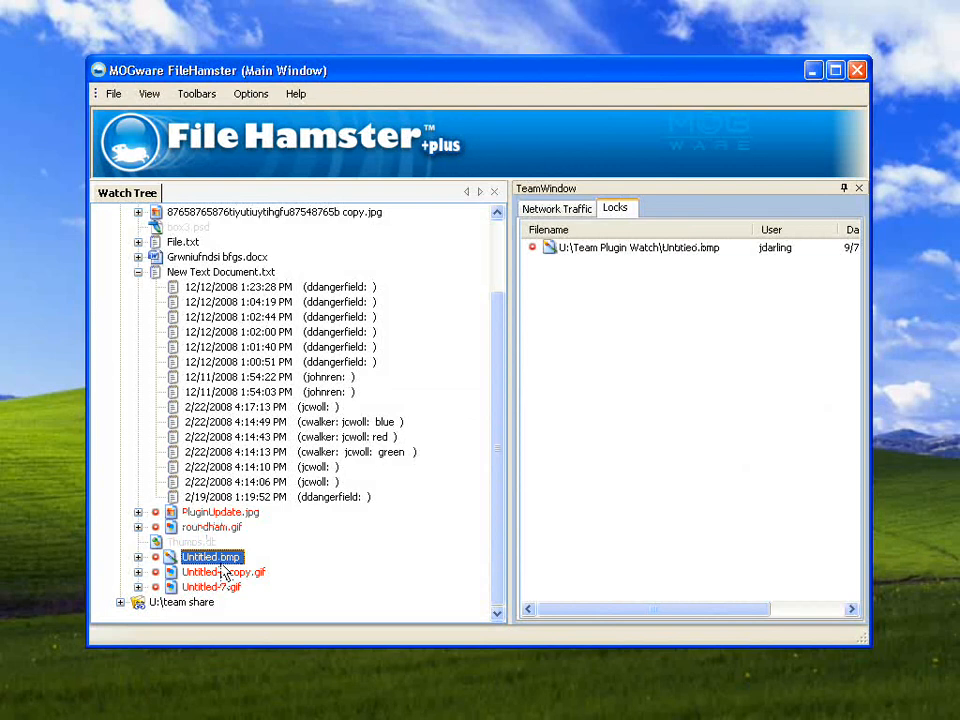
pyautogui.click(224, 572)
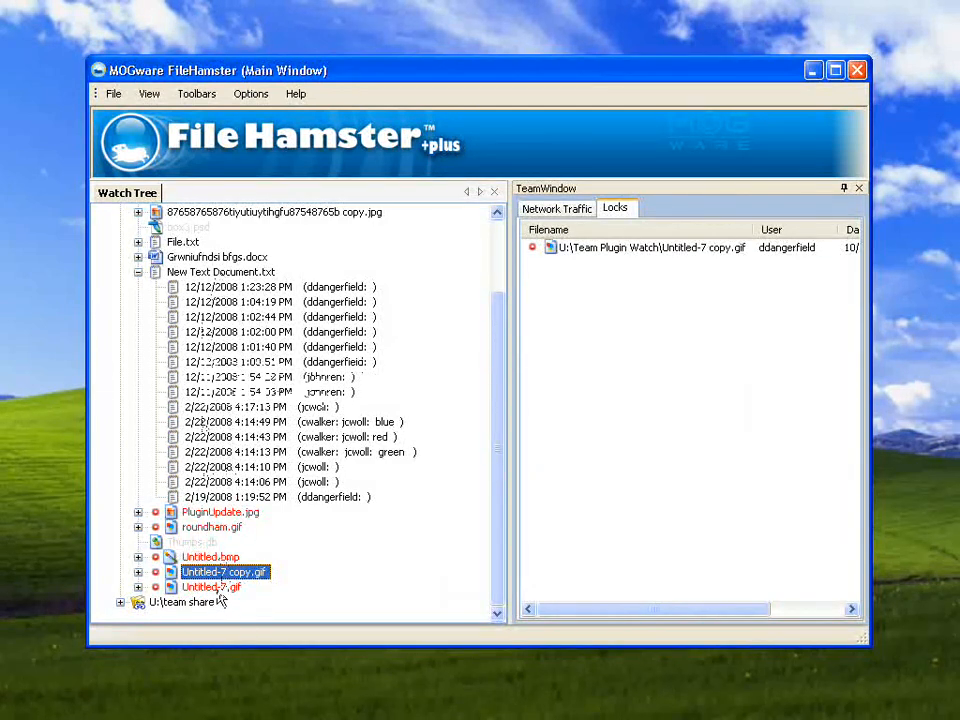
pyautogui.click(214, 588)
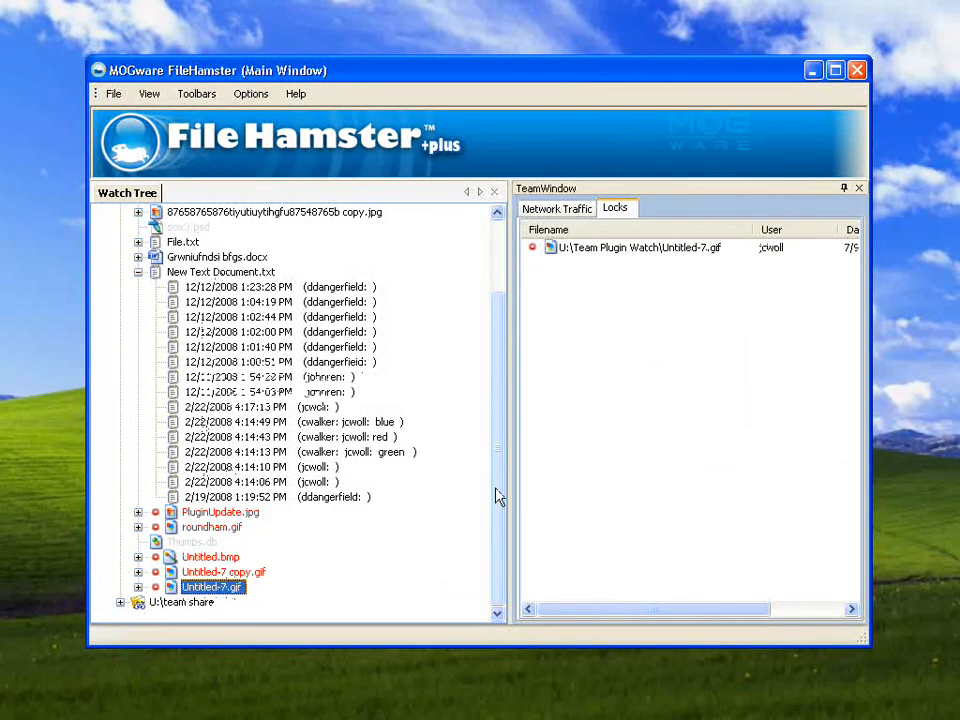
pyautogui.scroll(3, 221, 313)
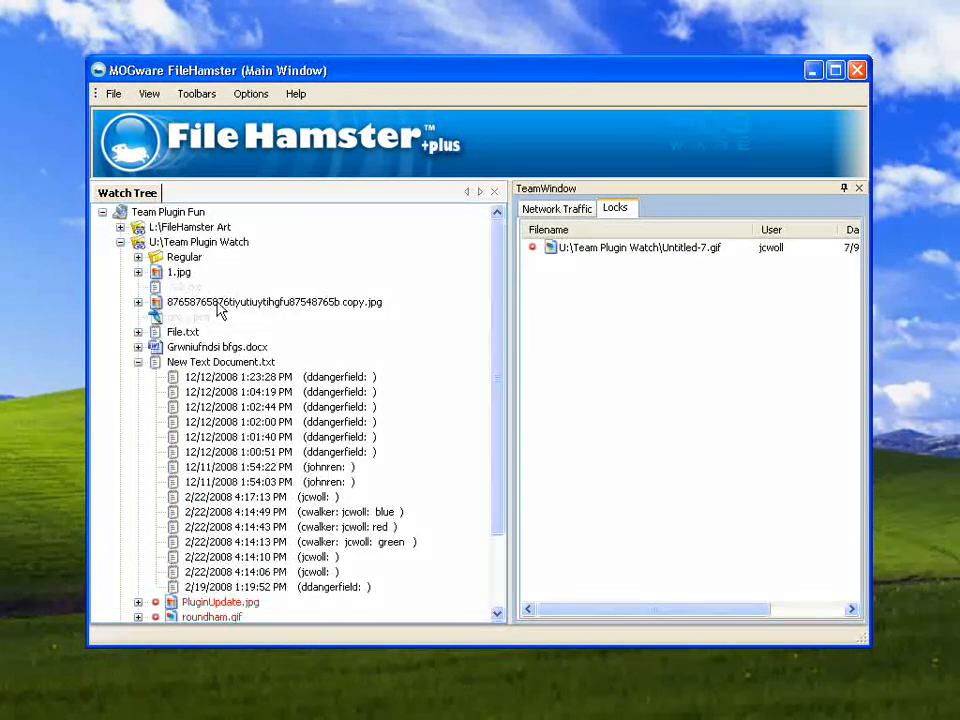
# - List all locks under the U:\Team Plugin Watch folder and widen the team window to read the lock dates
pyautogui.click(182, 244)
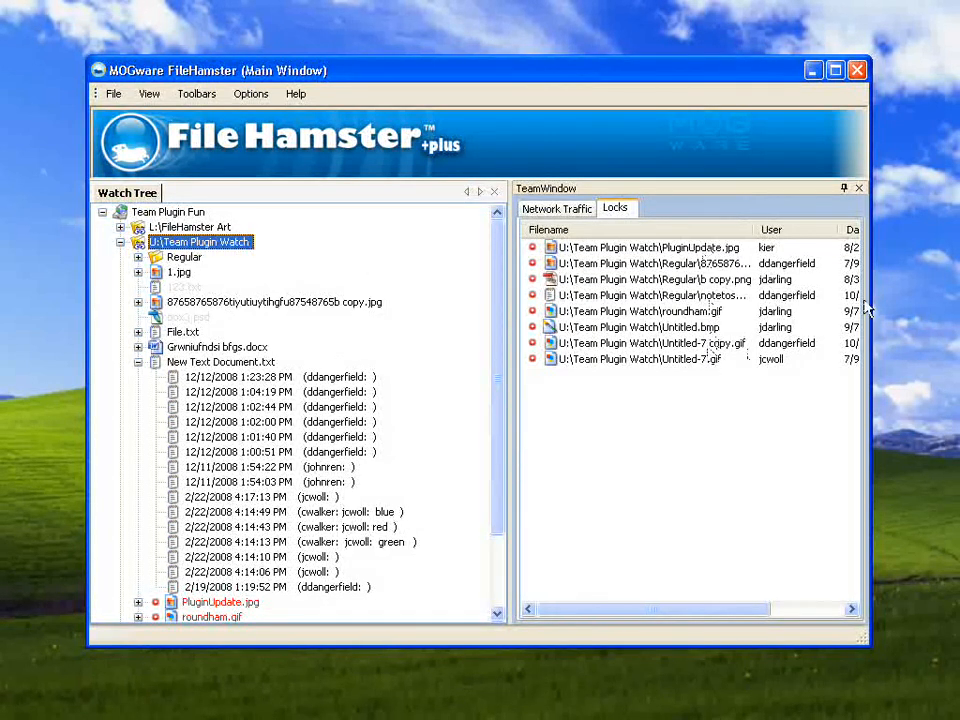
pyautogui.moveTo(872, 294); pyautogui.dragTo(954, 291)
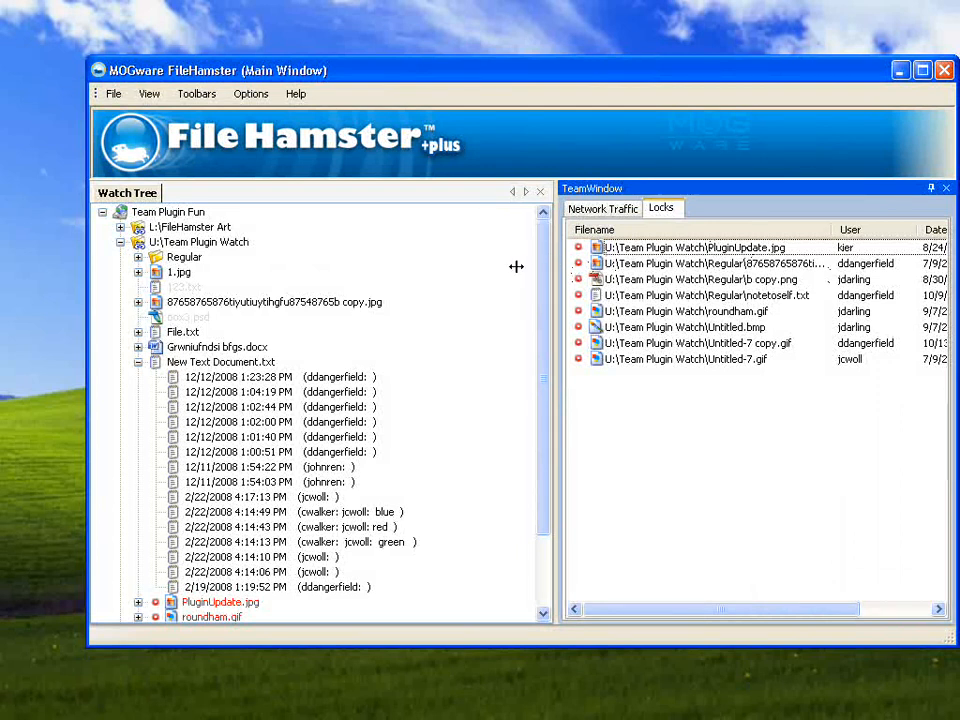
pyautogui.moveTo(516, 266); pyautogui.dragTo(509, 266)
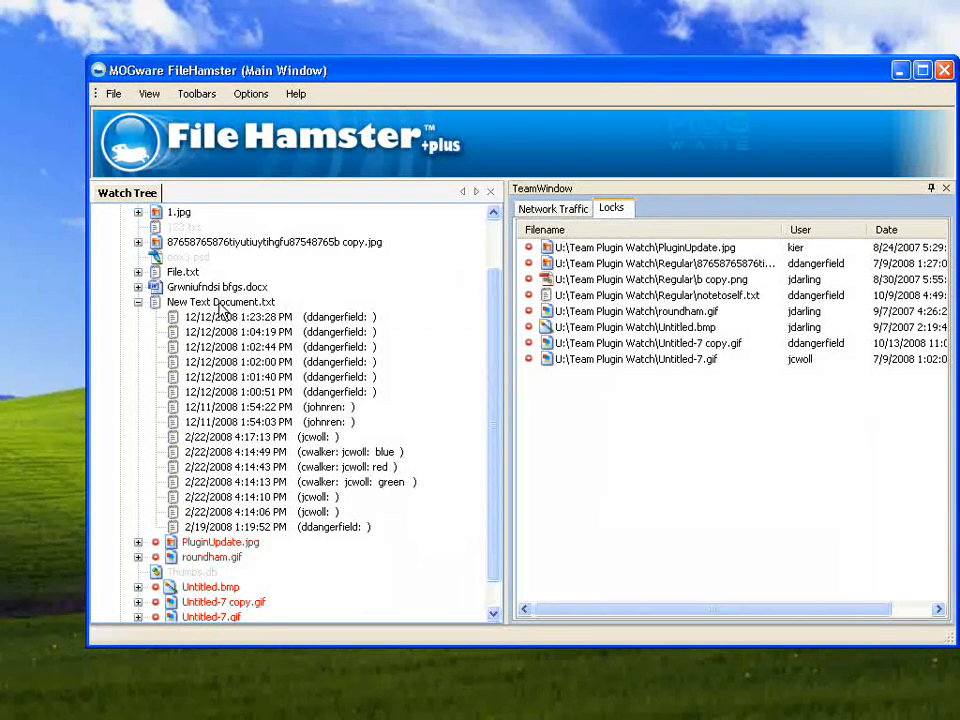
# - Lock New Text Document.txt in the watch tree and open the file for editing
pyautogui.rightClick(222, 310)
pyautogui.click(295, 398)
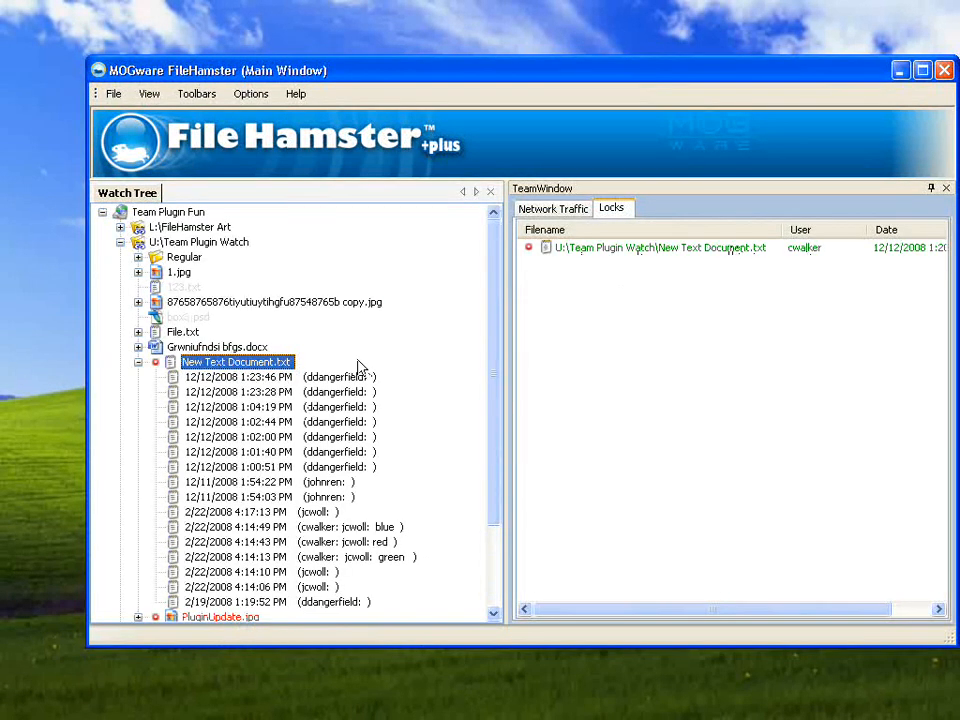
pyautogui.rightClick(260, 366)
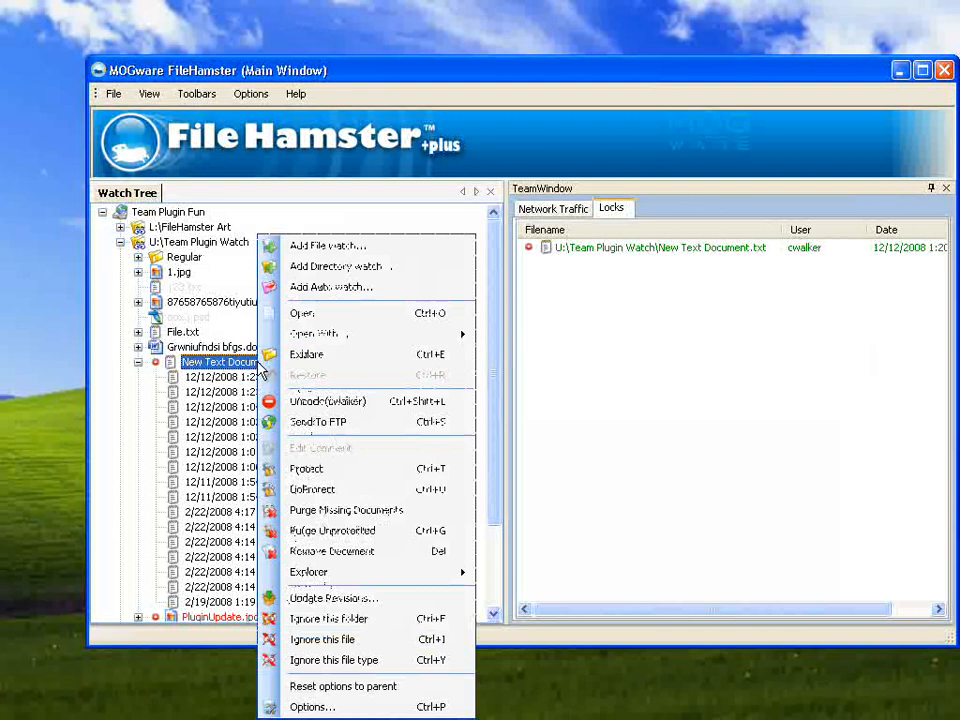
pyautogui.click(330, 322)
pyautogui.moveTo(519, 499); pyautogui.dragTo(470, 424)
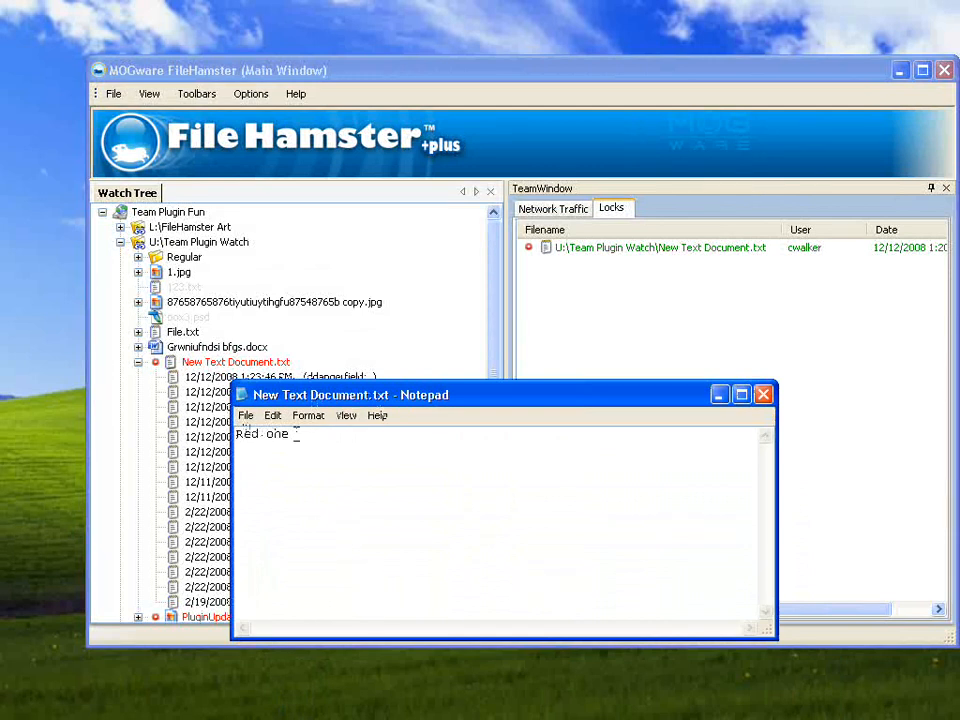
# - Replace the document's text with "white one", save the file and close it
pyautogui.moveTo(296, 434); pyautogui.dragTo(222, 438)
pyautogui.write('white one')
pyautogui.click(764, 396)
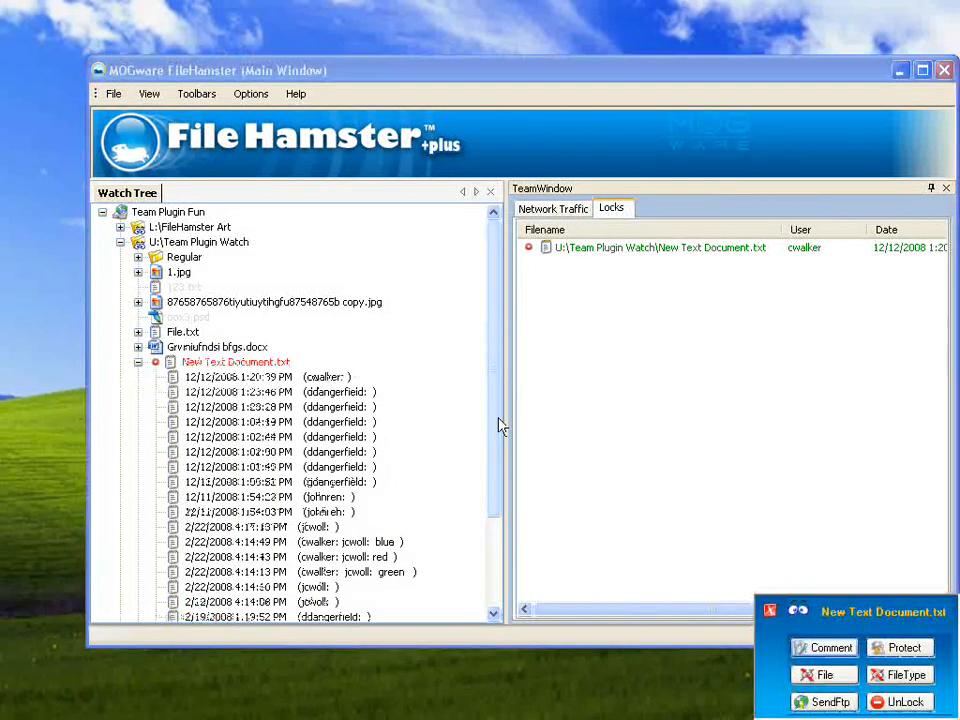
# - Add the comment "white one" to the new backup of New Text Document.txt and unblock FileHamster in Windows Firewall
pyautogui.click(838, 647)
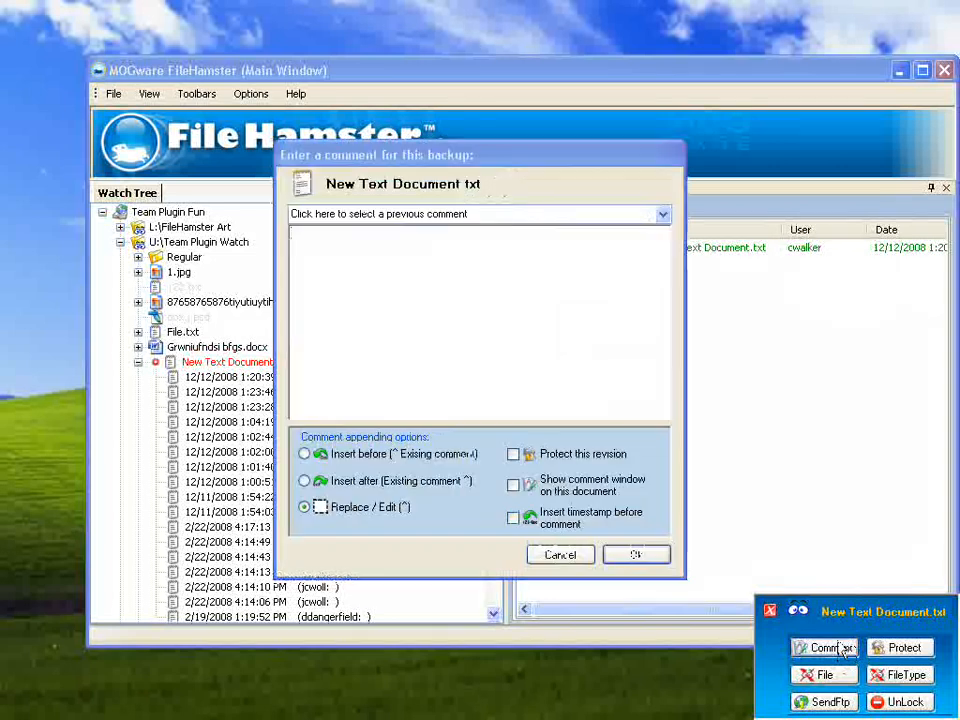
pyautogui.write('white')
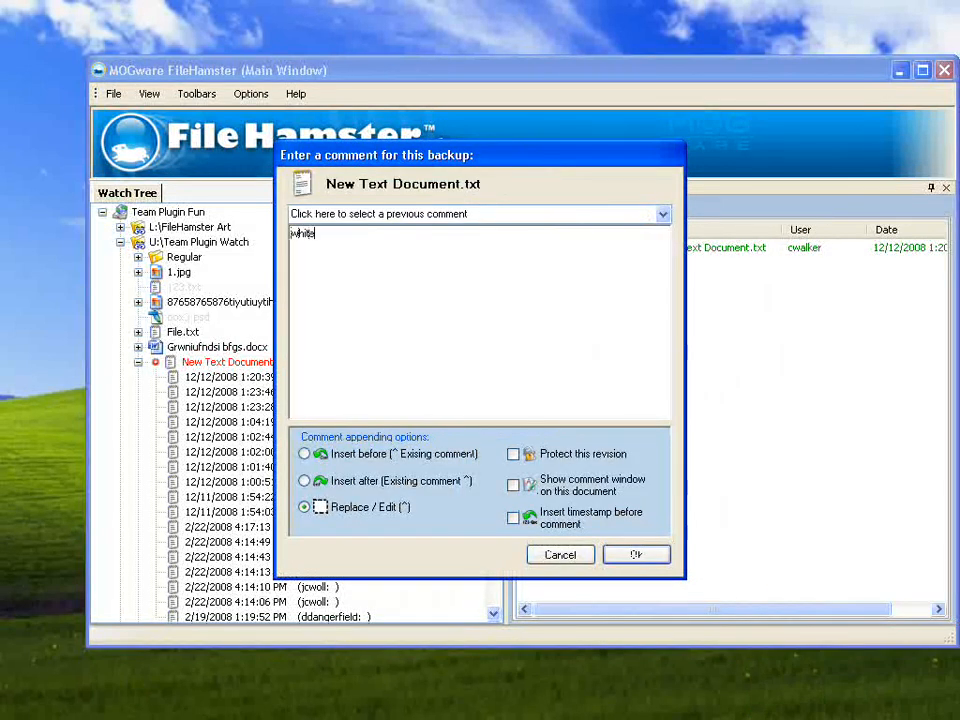
pyautogui.write(' one')
pyautogui.click(648, 560)
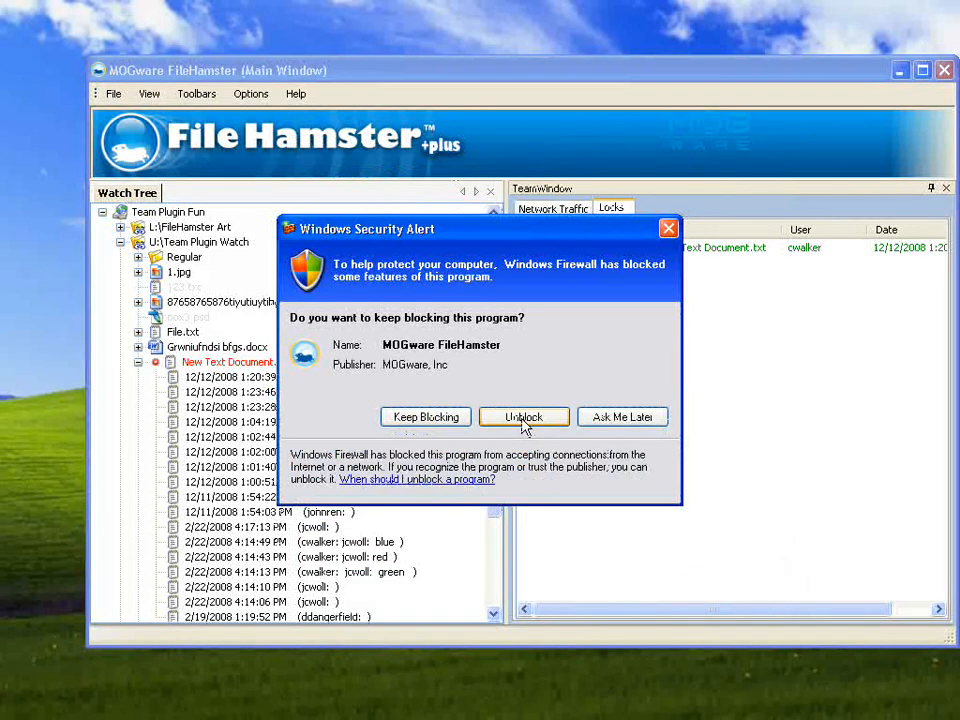
pyautogui.click(523, 421)
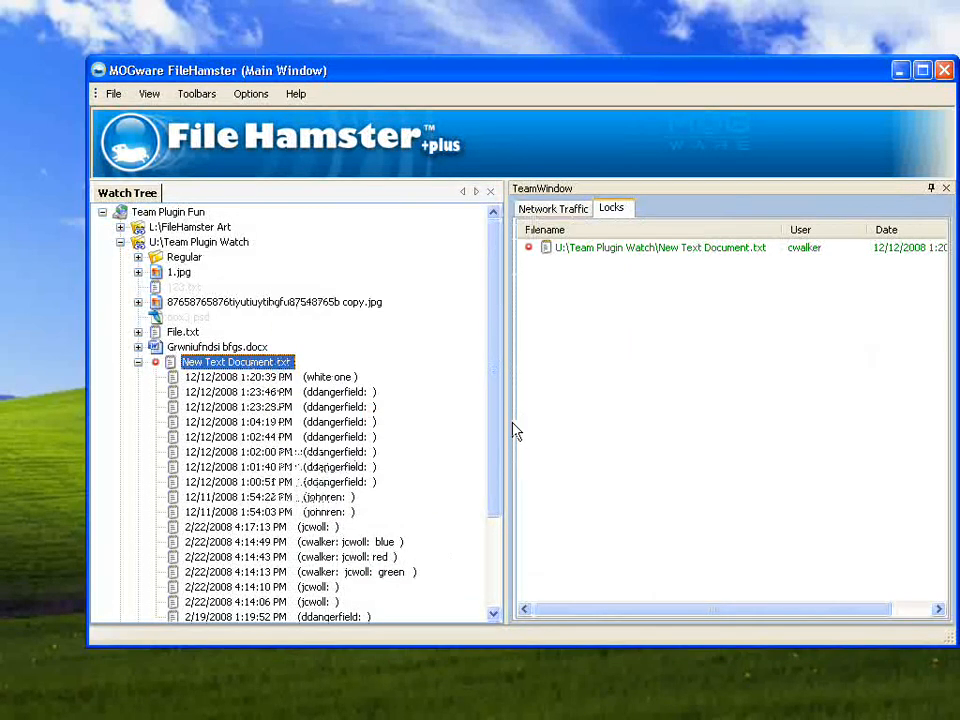